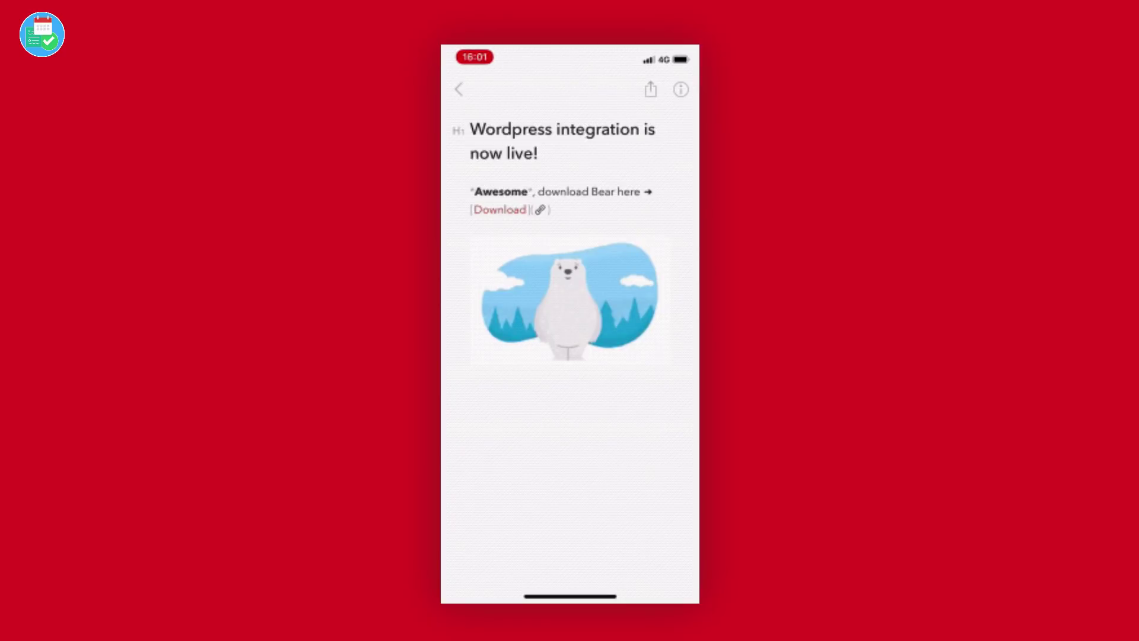
- Open the sharing options for the "Wordpress integration is now live!" note and choose a sharing target
{"action": "left_click", "coordinate": [651, 89]}
{"action": "scroll", "coordinate": [569, 397], "scroll_direction": "right", "scroll_amount": 5}
{"action": "scroll", "coordinate": [569, 397], "scroll_direction": "right", "scroll_amount": 4}
{"action": "left_click", "coordinate": [563, 391]}
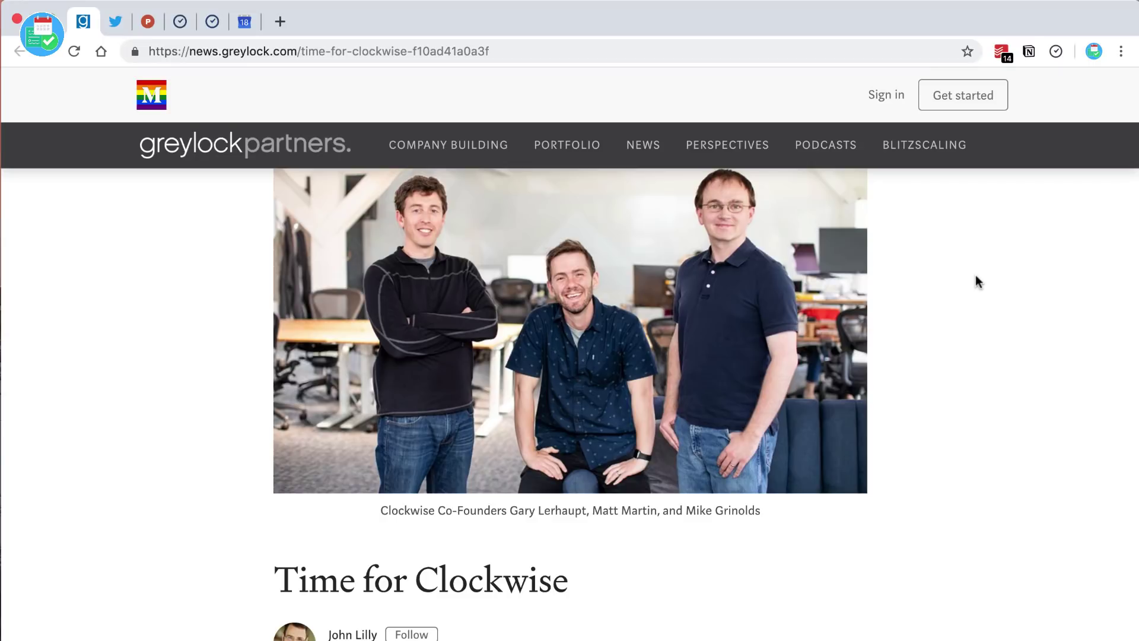
- Read the Greylock article "Time for Clockwise" and view Clockwise's Product Hunt page
{"action": "scroll", "coordinate": [967, 294], "scroll_direction": "down", "scroll_amount": 5}
{"action": "scroll", "coordinate": [291, 314], "scroll_direction": "down", "scroll_amount": 6}
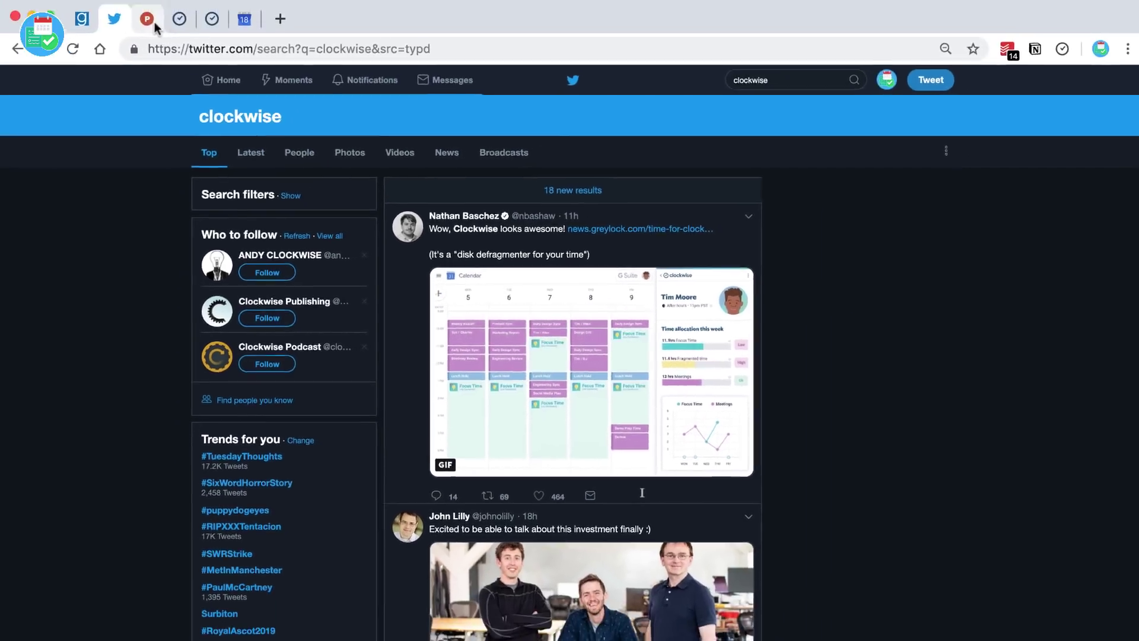
{"action": "left_click", "coordinate": [154, 24]}
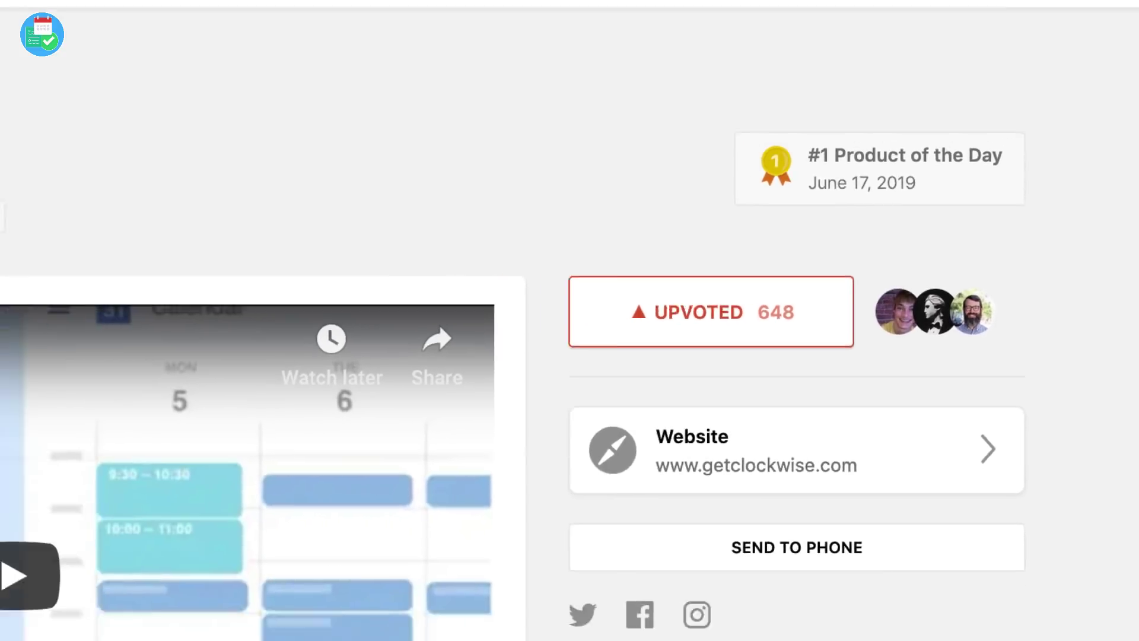
- Review the Clockwise homepage and its page about syncing the calendar with Slack
{"action": "left_click", "coordinate": [181, 24]}
{"action": "scroll", "coordinate": [336, 218], "scroll_direction": "down", "scroll_amount": 10}
{"action": "scroll", "coordinate": [335, 220], "scroll_direction": "up", "scroll_amount": 4}
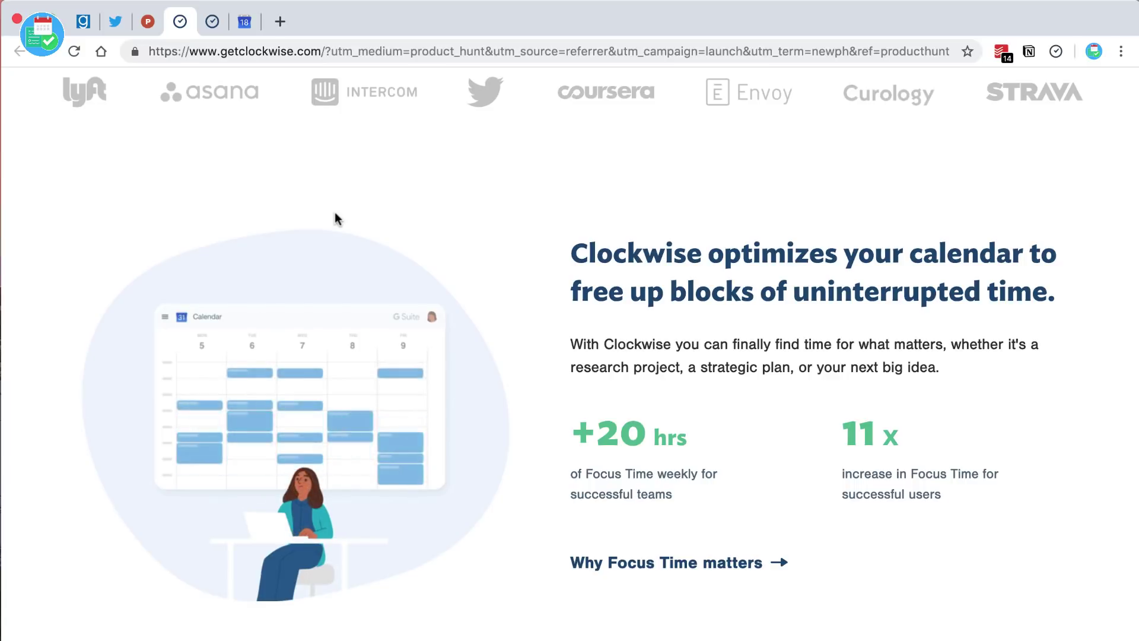
{"action": "left_click", "coordinate": [216, 31]}
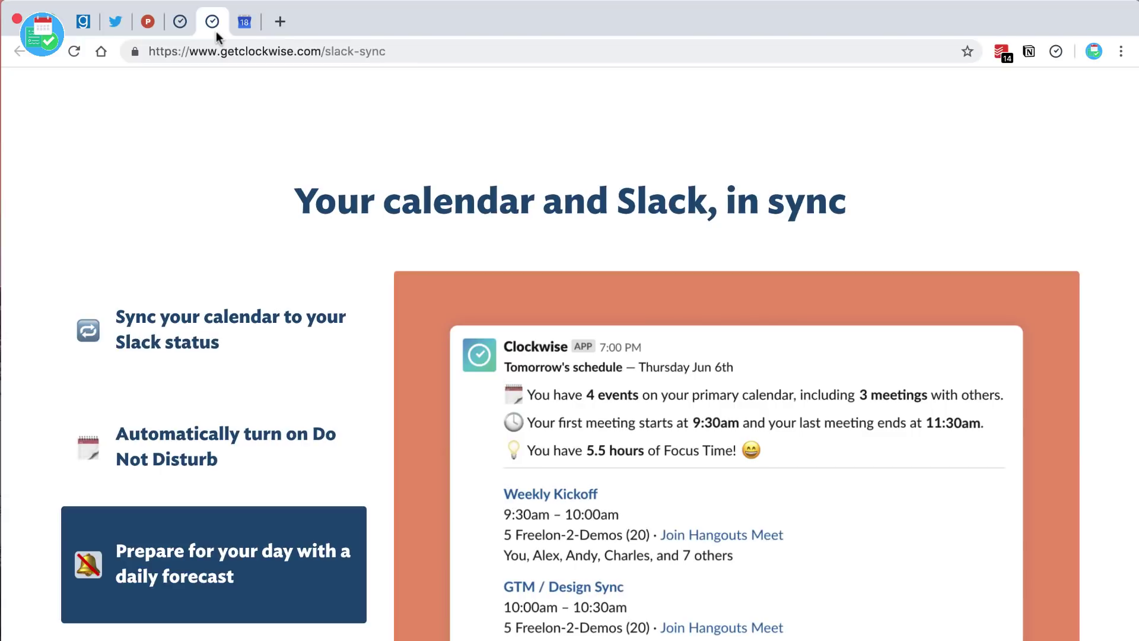
{"action": "scroll", "coordinate": [314, 237], "scroll_direction": "up", "scroll_amount": 10}
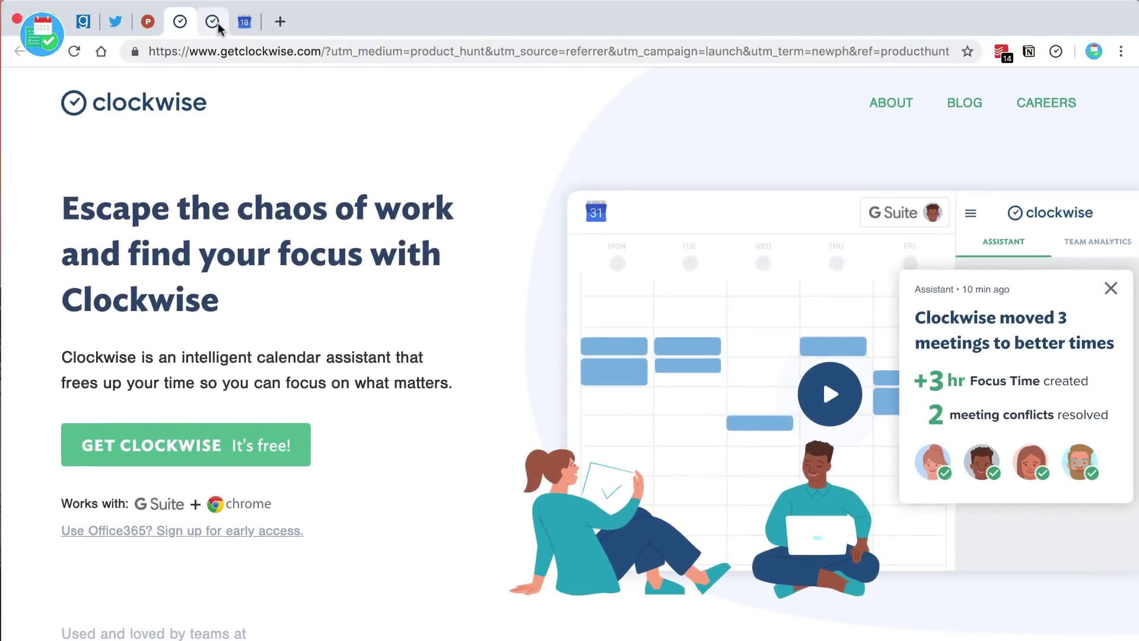
{"action": "left_click", "coordinate": [217, 22]}
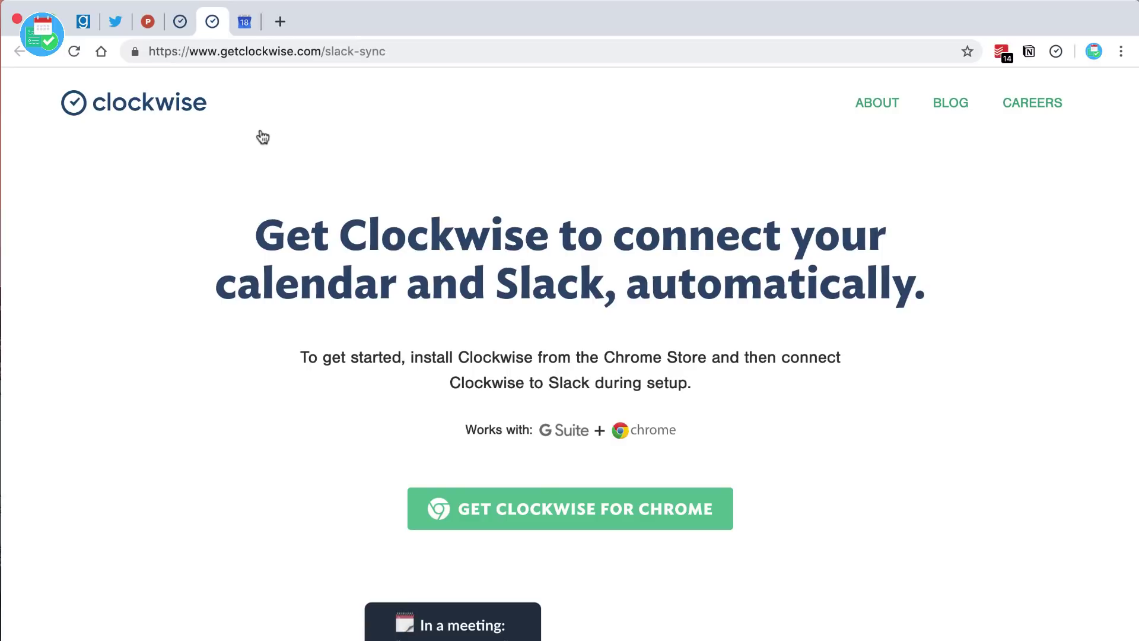
- Switch to Google Calendar and look through the features and settings offered by the Clockwise assistant
{"action": "left_click", "coordinate": [245, 24]}
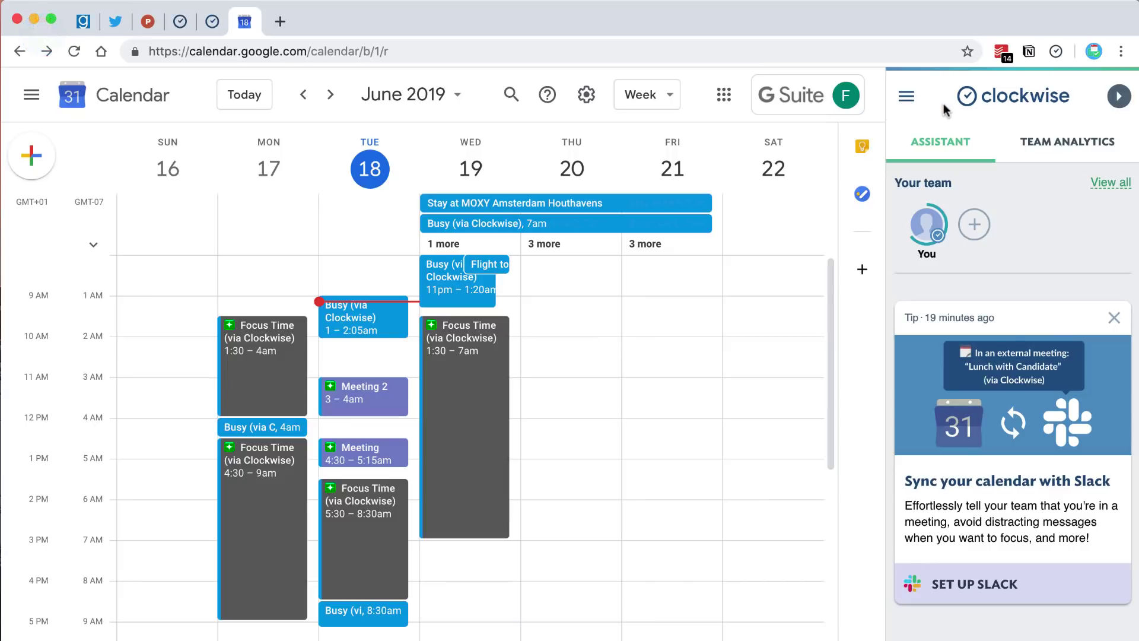
{"action": "left_click", "coordinate": [907, 96]}
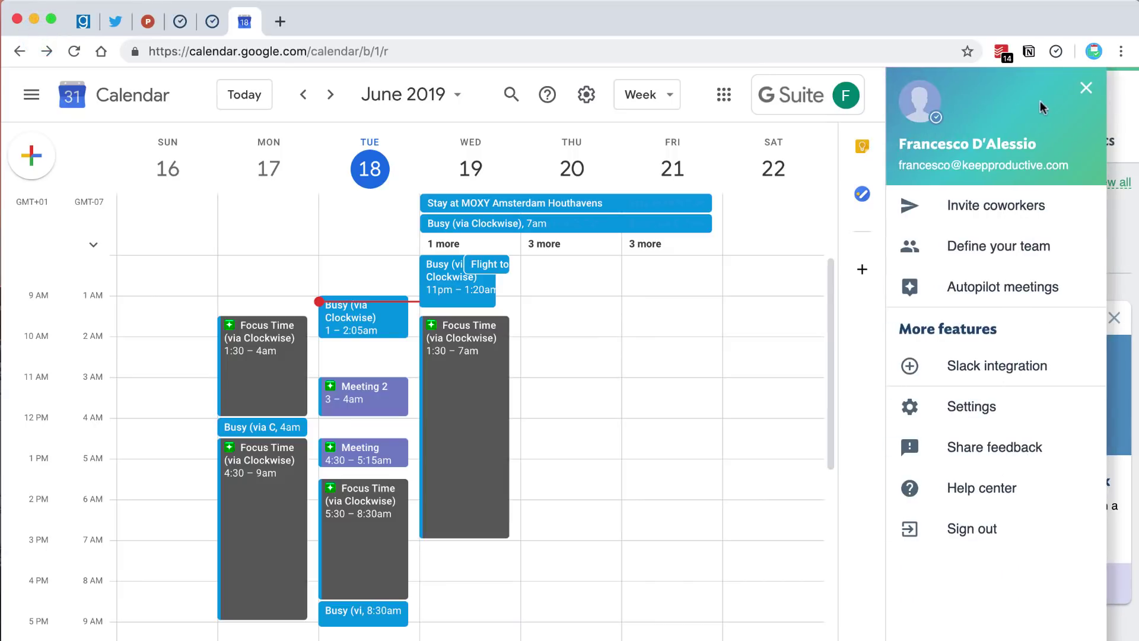
{"action": "left_click", "coordinate": [1083, 90]}
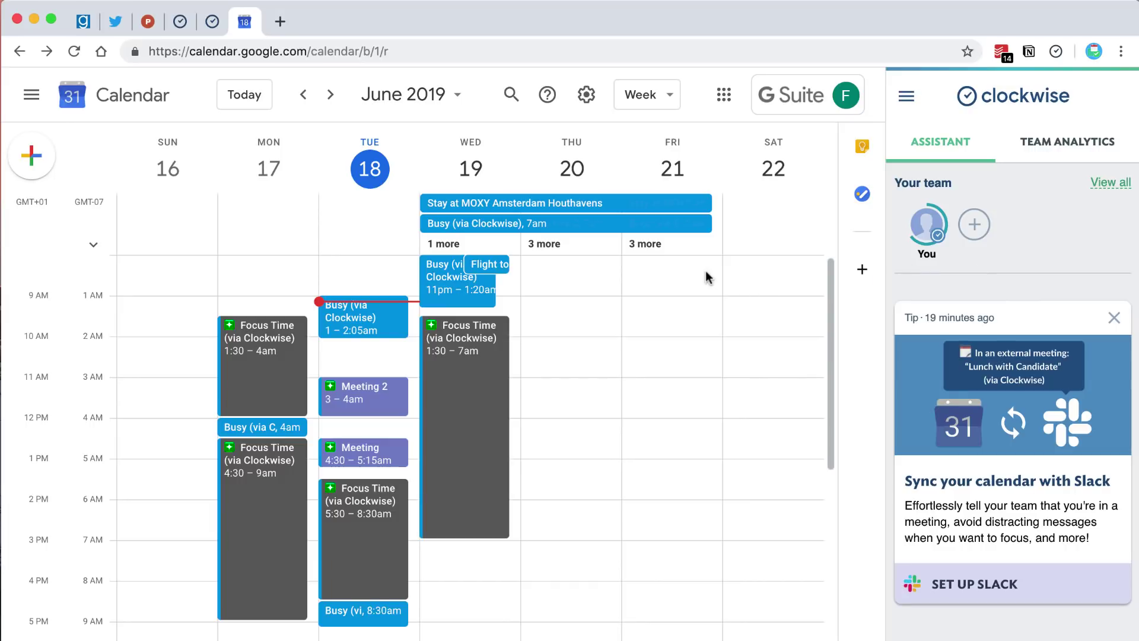
- Examine the details of Tuesday's 1:00 – 2:05am synced personal event, and return to the Clockwise assistant overview
{"action": "left_click", "coordinate": [984, 585]}
{"action": "left_click", "coordinate": [363, 321]}
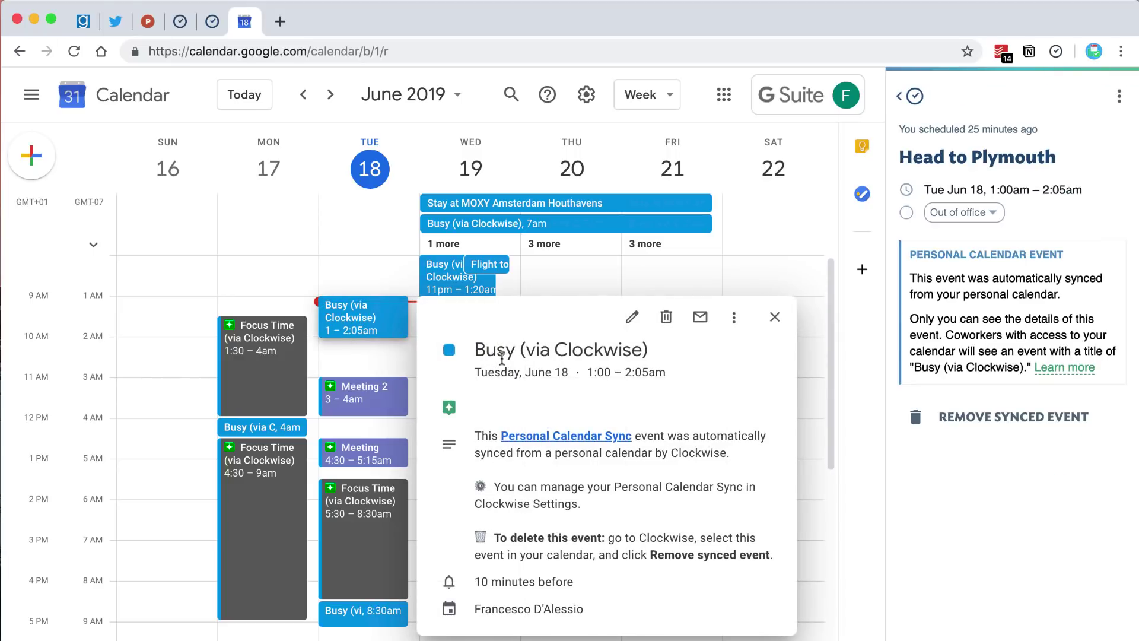
{"action": "key", "text": "Escape"}
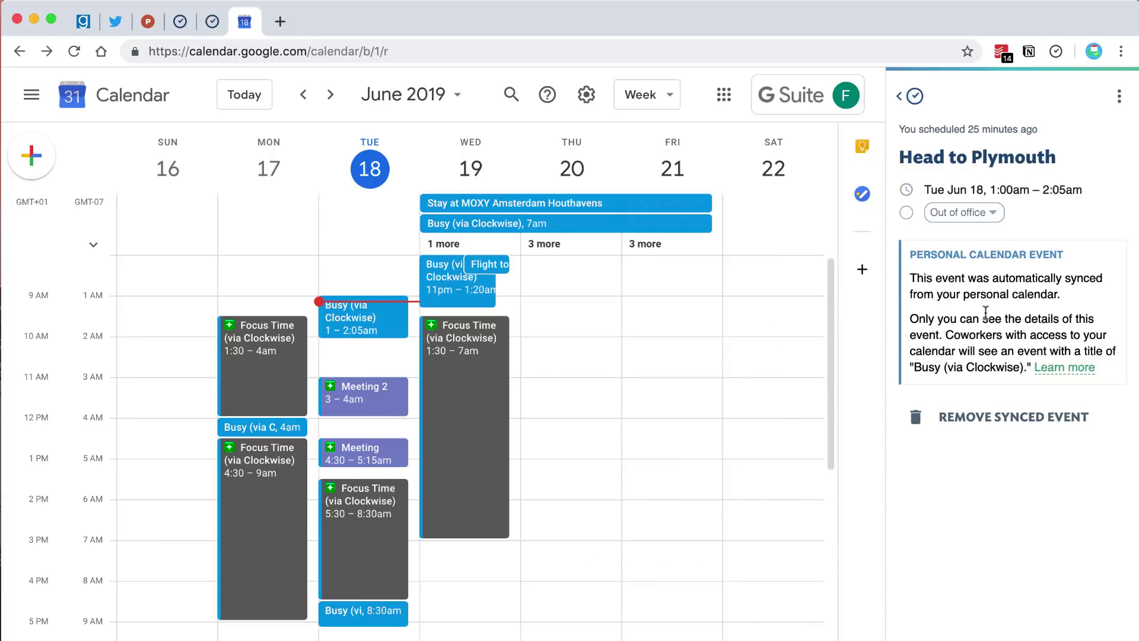
{"action": "left_click", "coordinate": [912, 97]}
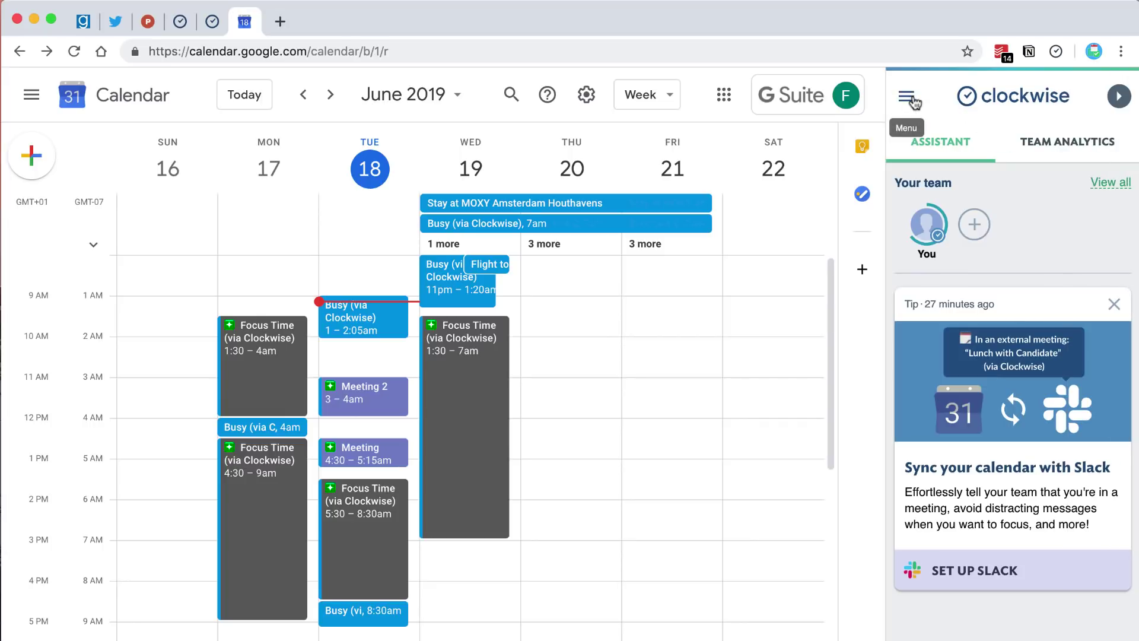
- Open Tuesday's Meeting 2 and switch its Clockwise Autopilot off and back on
{"action": "scroll", "coordinate": [516, 398], "scroll_direction": "down", "scroll_amount": 2}
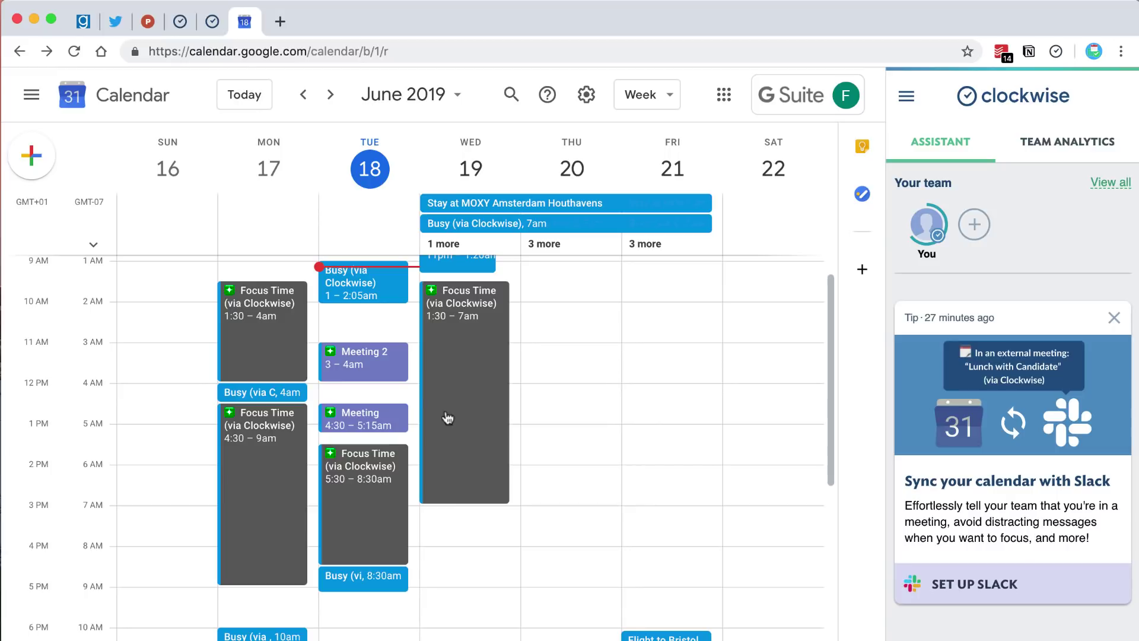
{"action": "left_click", "coordinate": [377, 369]}
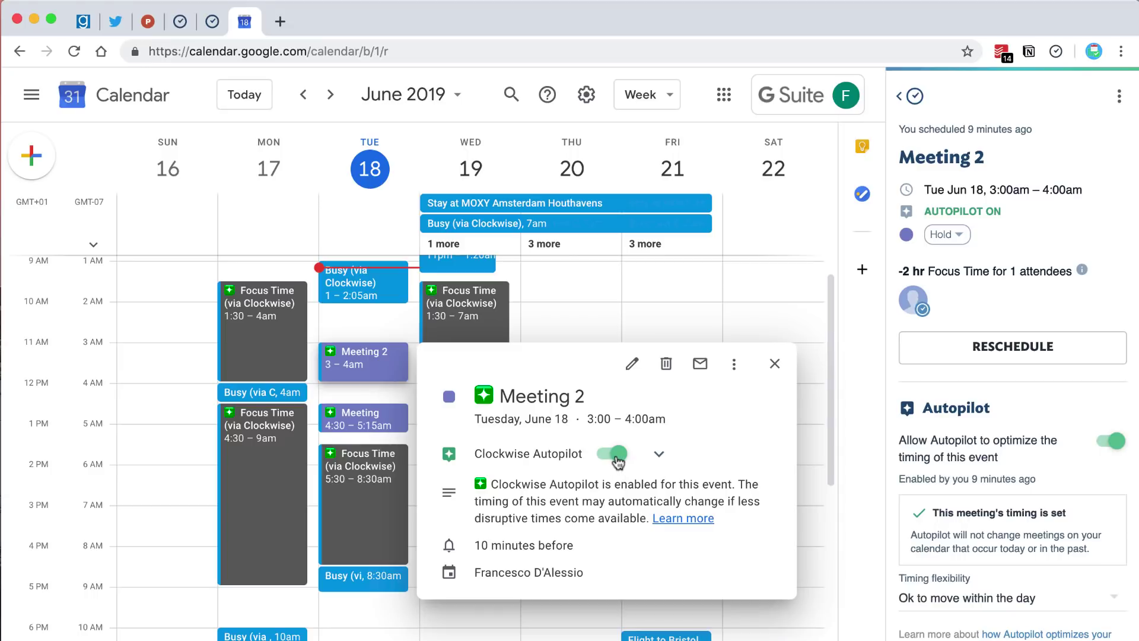
{"action": "left_click", "coordinate": [843, 460]}
{"action": "left_click", "coordinate": [1104, 442]}
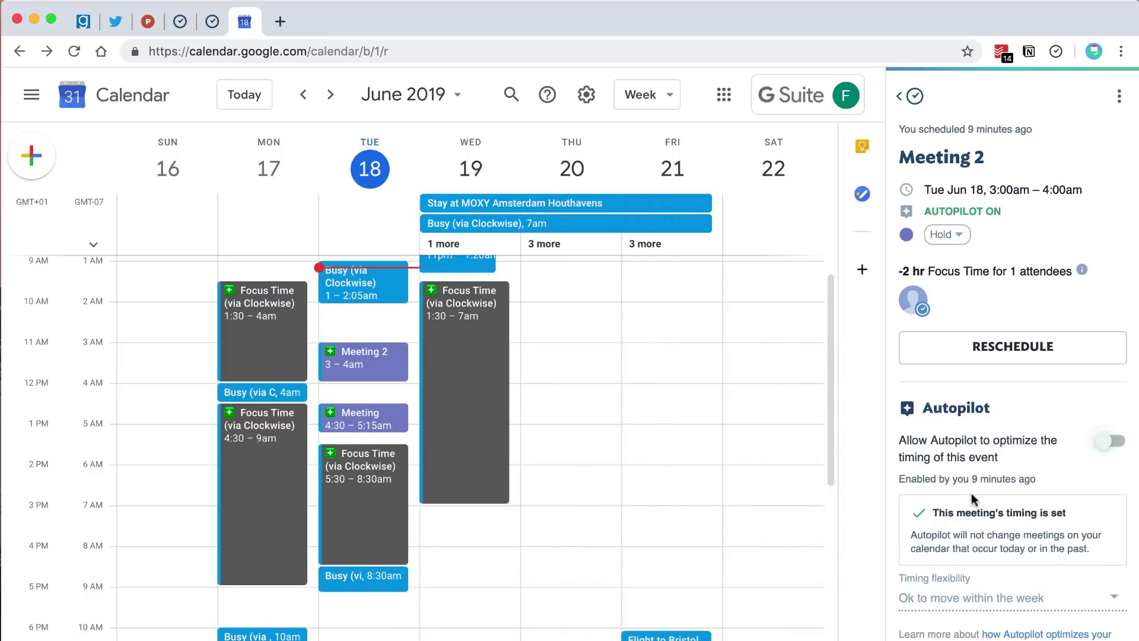
{"action": "left_click", "coordinate": [1091, 452]}
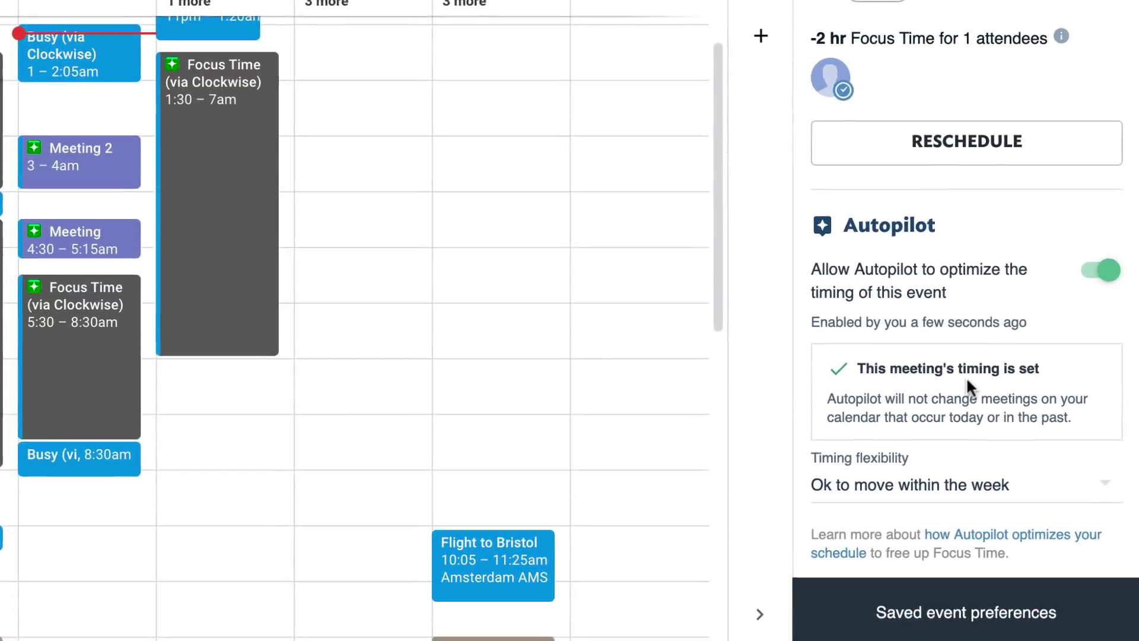
- Set Meeting 2's timing flexibility to "Ok to move within the day" and return to the assistant overview
{"action": "left_click", "coordinate": [915, 485]}
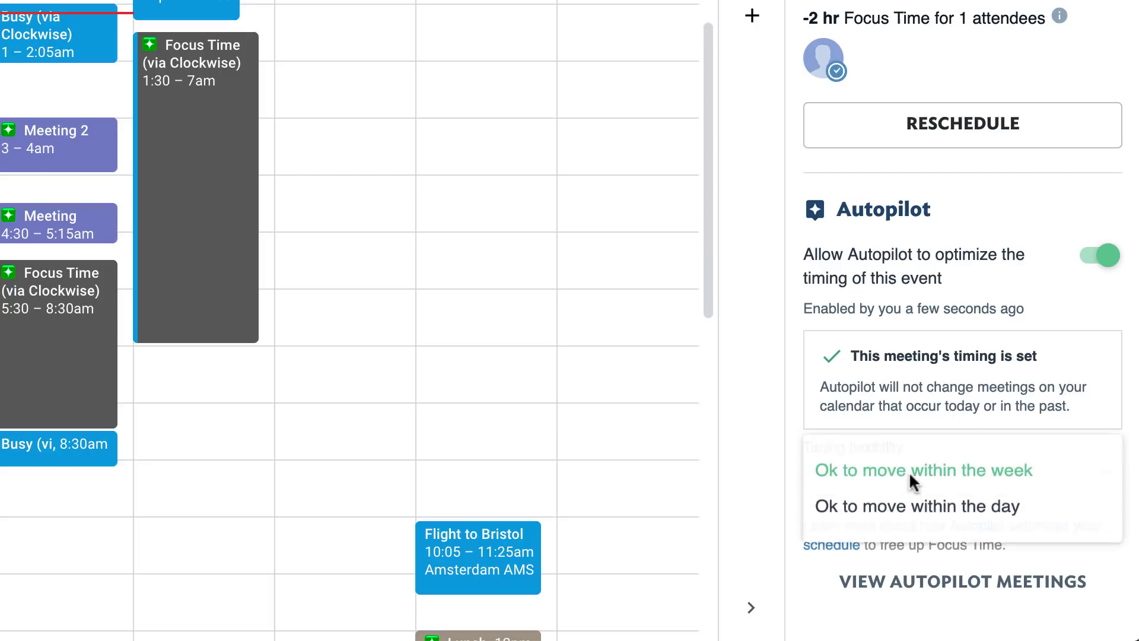
{"action": "left_click", "coordinate": [916, 509]}
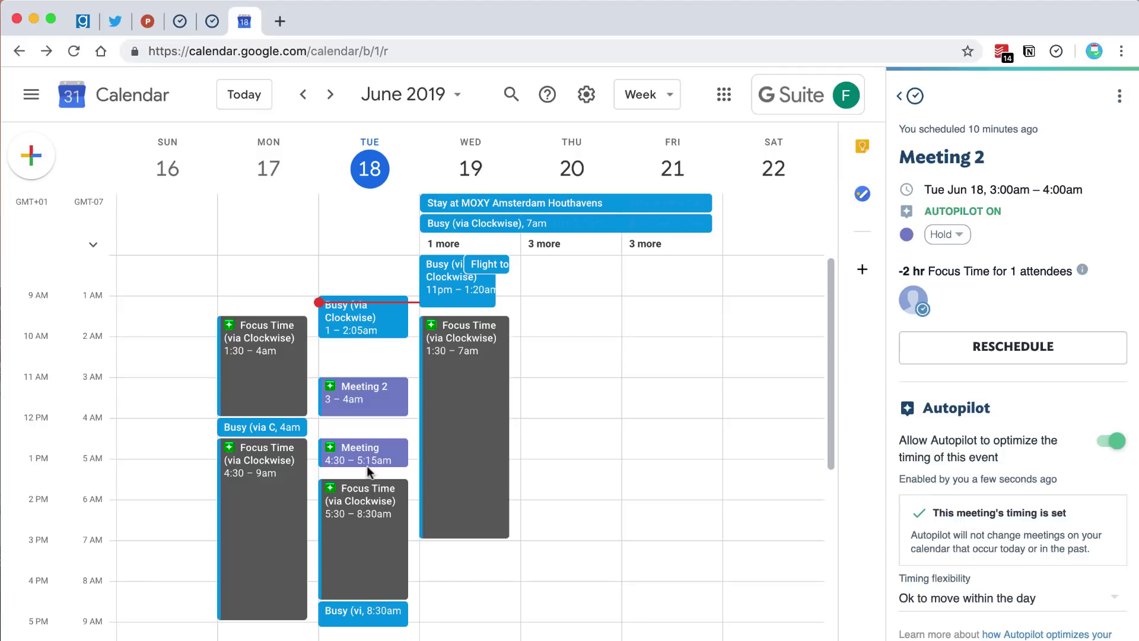
{"action": "left_click", "coordinate": [900, 96]}
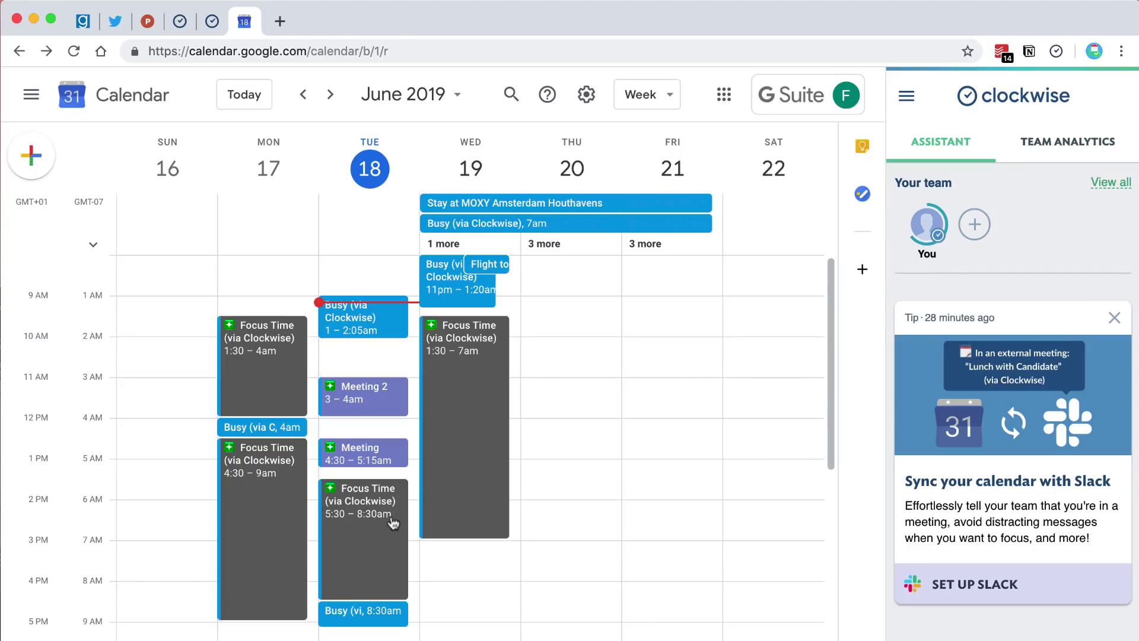
- Create the event "Meeting 3" on Jun 18, 2019, from 6:30am to 7:30am, with Clockwise Autopilot enabled
{"action": "left_click", "coordinate": [410, 533]}
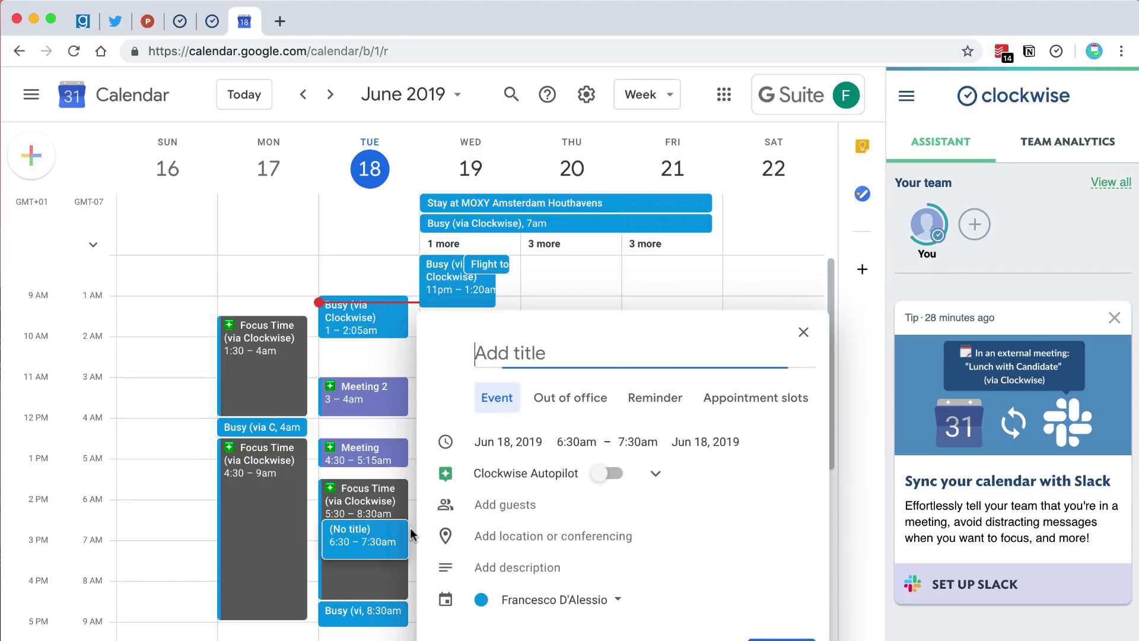
{"action": "left_click", "coordinate": [605, 473]}
{"action": "left_click", "coordinate": [525, 359]}
{"action": "type", "text": "Mee"}
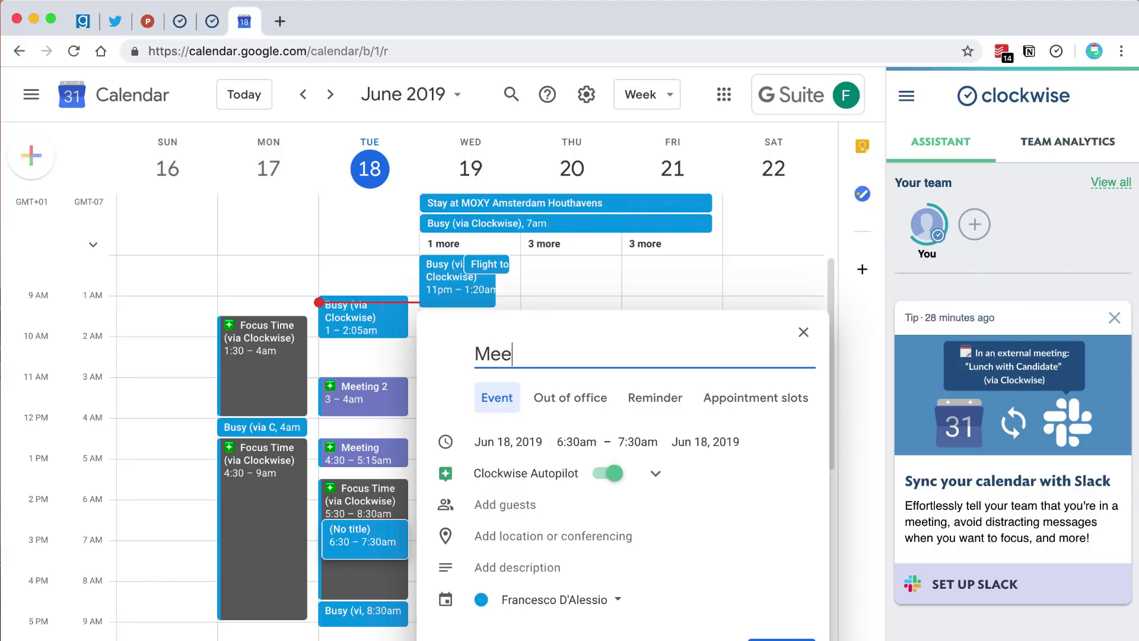
{"action": "type", "text": "ting 3"}
{"action": "left_click", "coordinate": [780, 636]}
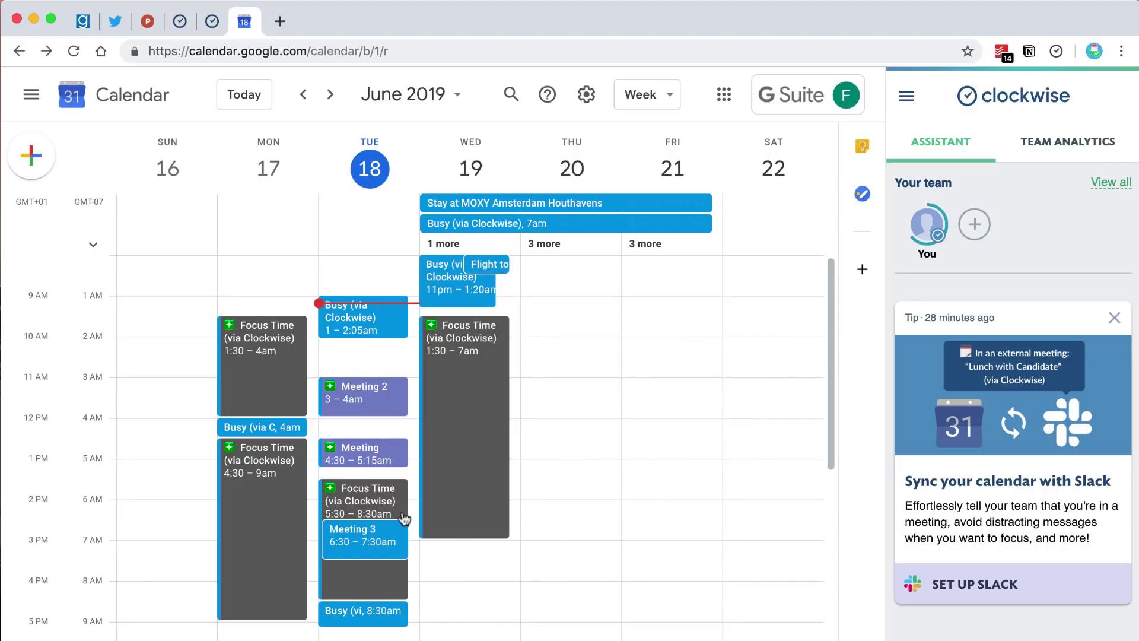
- Examine Meeting 3's Clockwise details and event options, as well as the rest of the week's schedule
{"action": "scroll", "coordinate": [391, 510], "scroll_direction": "down", "scroll_amount": 1}
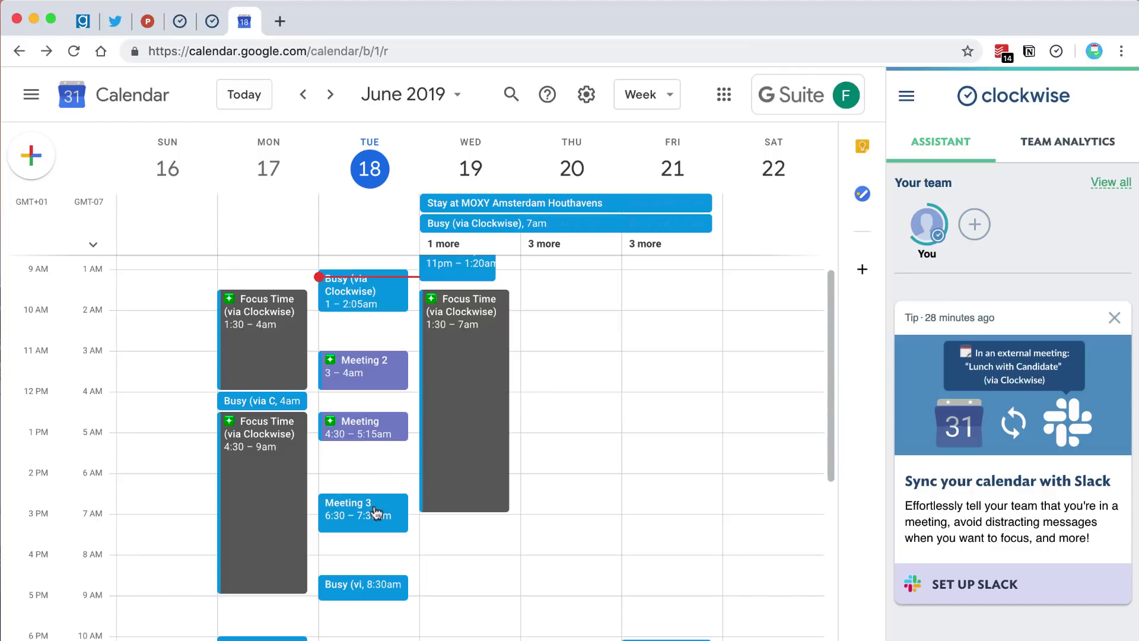
{"action": "scroll", "coordinate": [387, 487], "scroll_direction": "up", "scroll_amount": 1}
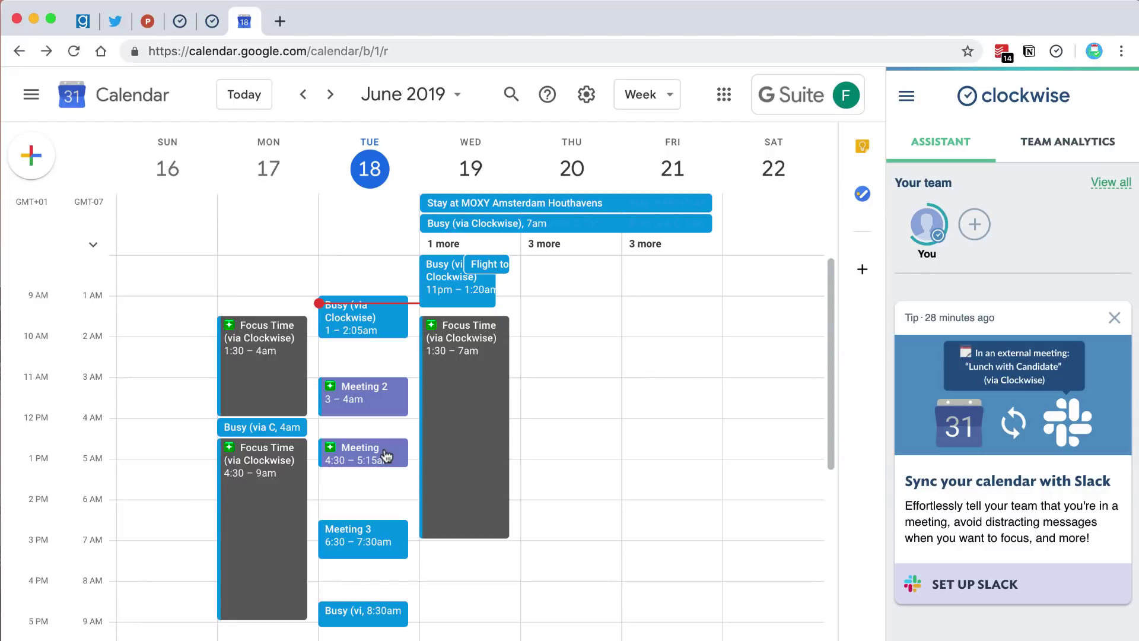
{"action": "left_click", "coordinate": [374, 532]}
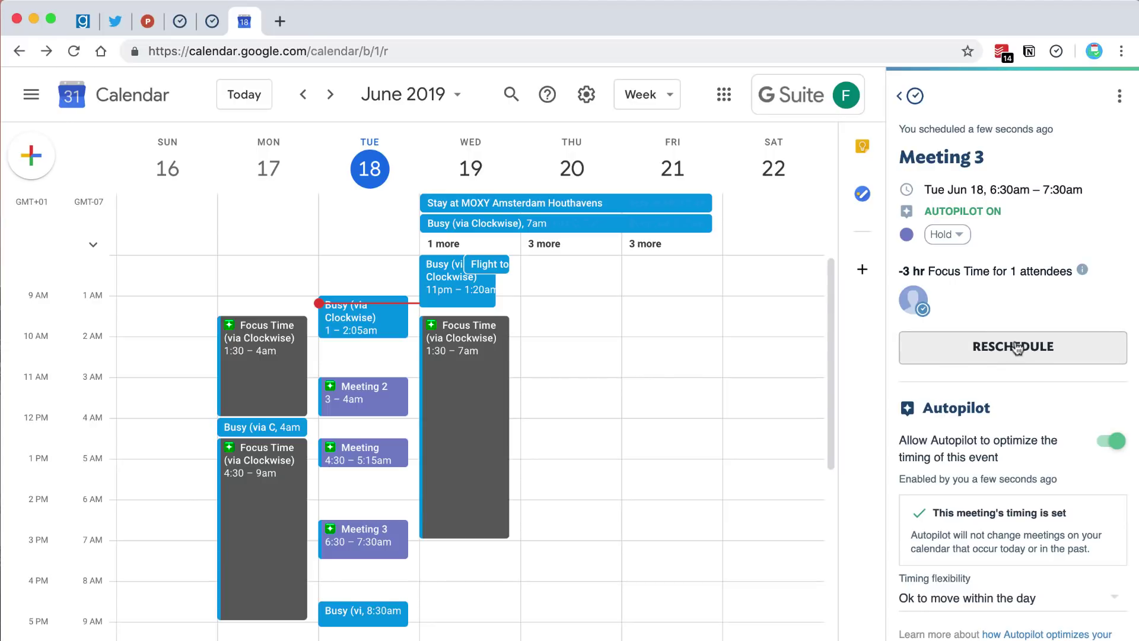
{"action": "left_click", "coordinate": [1120, 95]}
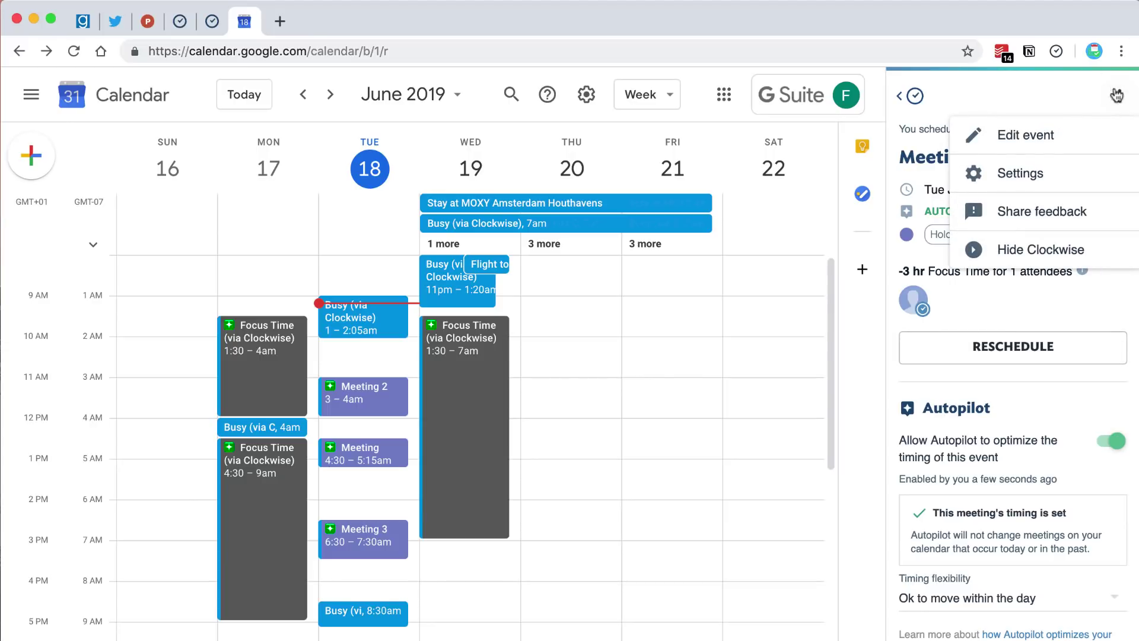
{"action": "left_click", "coordinate": [1060, 95]}
{"action": "left_click", "coordinate": [900, 96]}
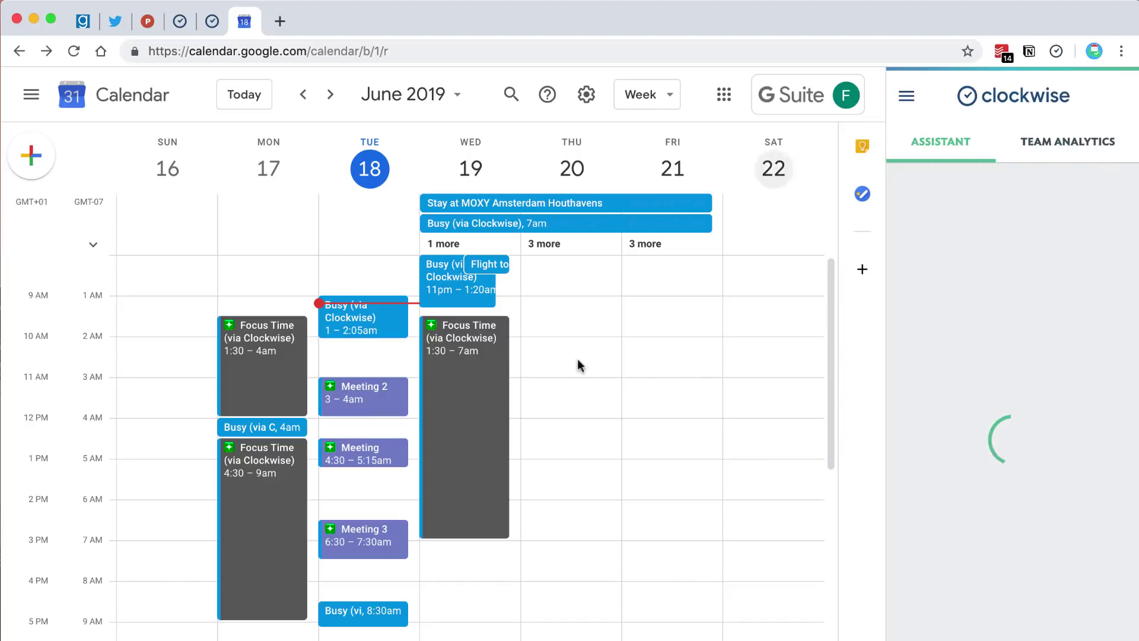
{"action": "scroll", "coordinate": [450, 402], "scroll_direction": "down", "scroll_amount": 3}
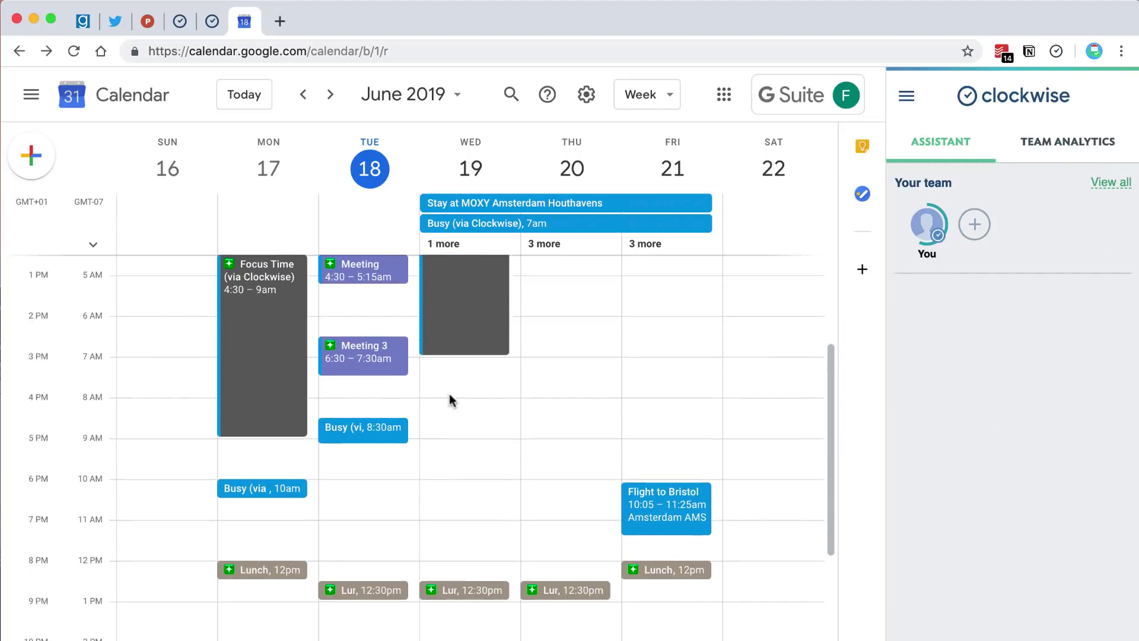
{"action": "scroll", "coordinate": [450, 393], "scroll_direction": "up", "scroll_amount": 2}
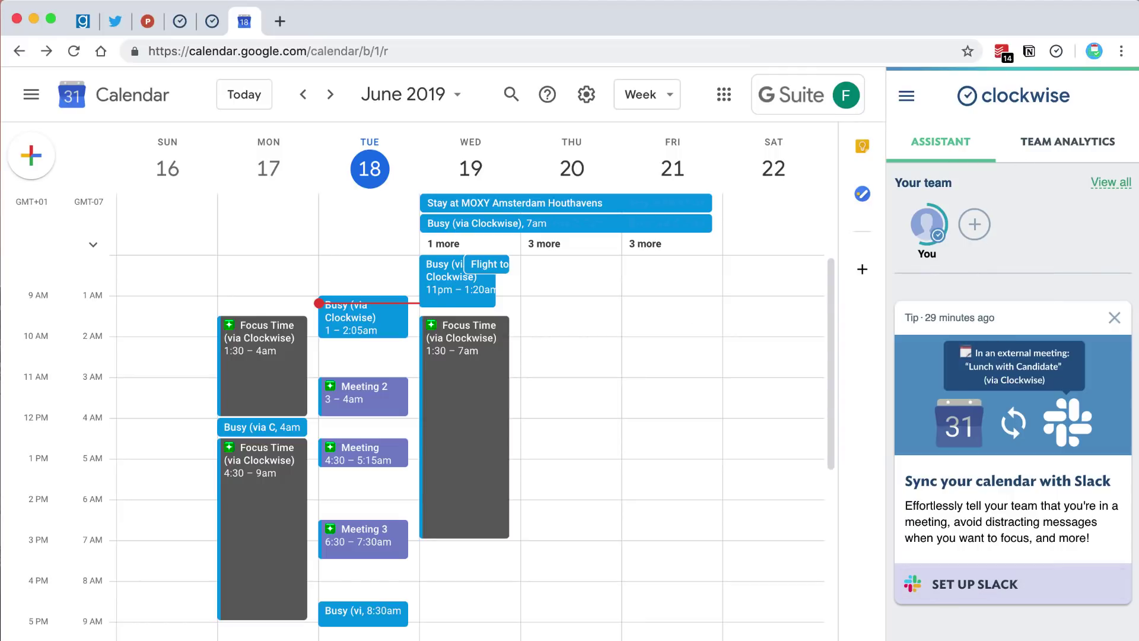
- Start a new meeting in Clockwise and examine its time frame and meeting room choices
{"action": "left_click", "coordinate": [1007, 603]}
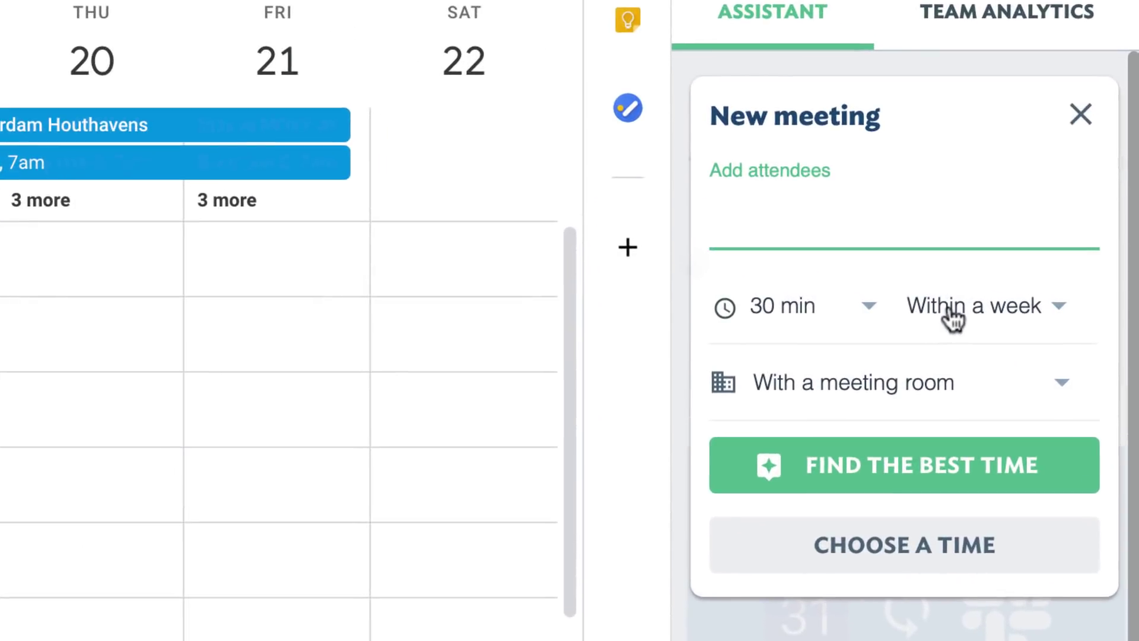
{"action": "left_click", "coordinate": [952, 319]}
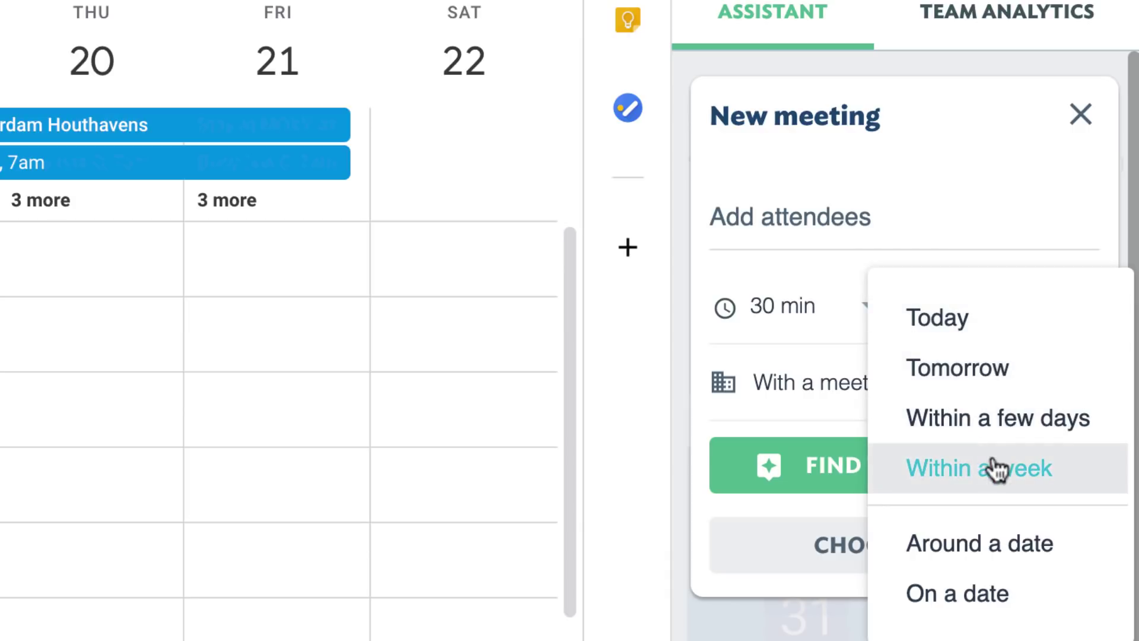
{"action": "left_click", "coordinate": [908, 205]}
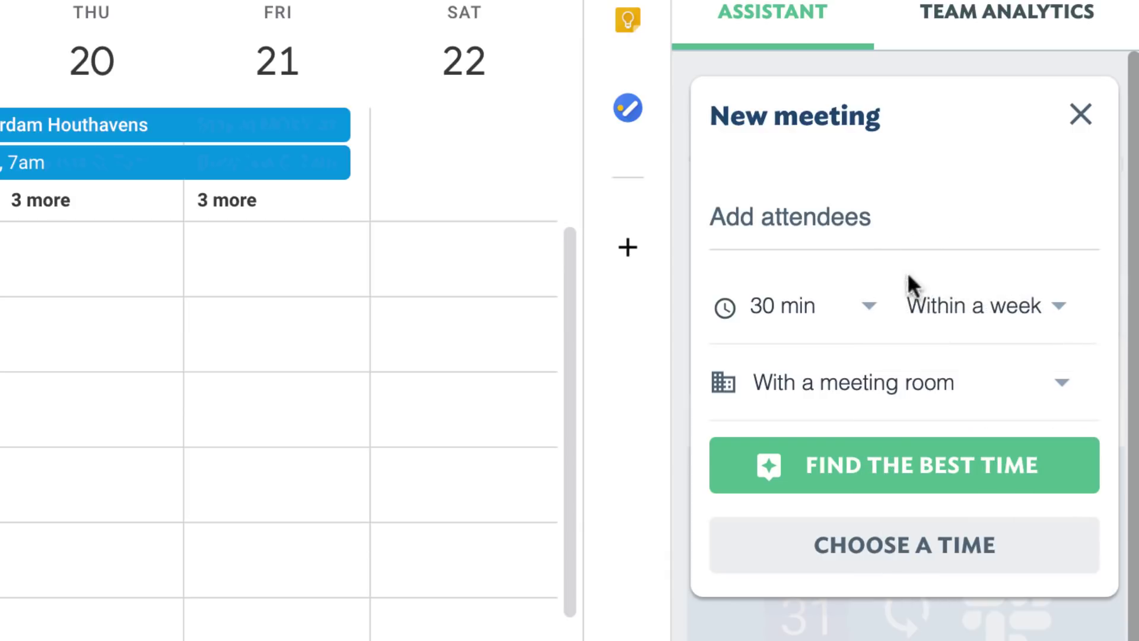
{"action": "left_click", "coordinate": [872, 395]}
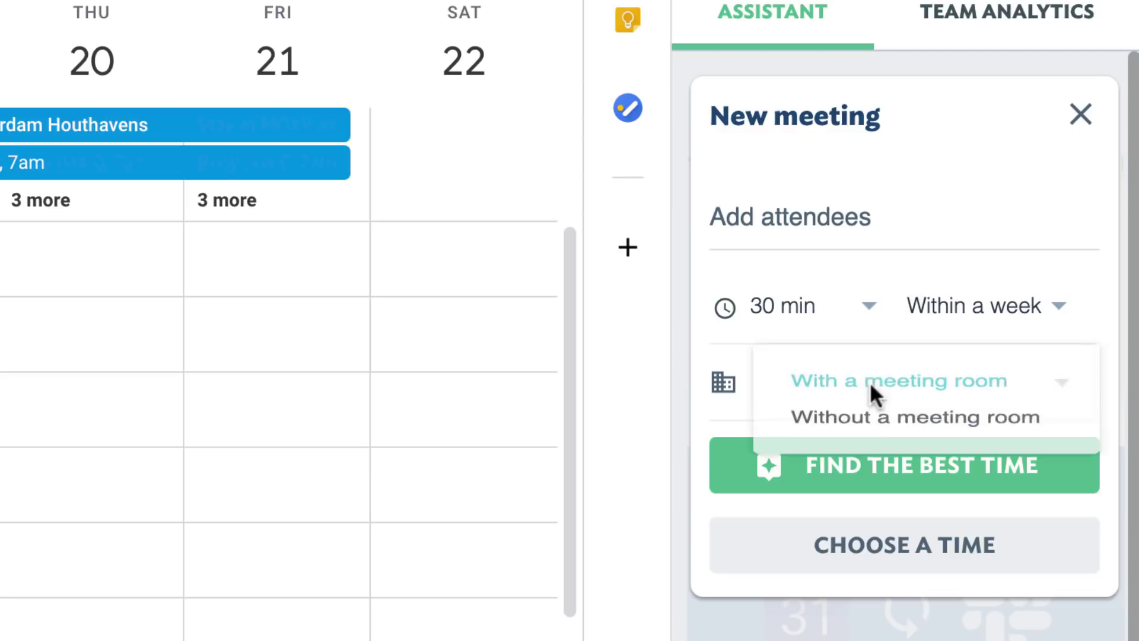
{"action": "left_click", "coordinate": [914, 193]}
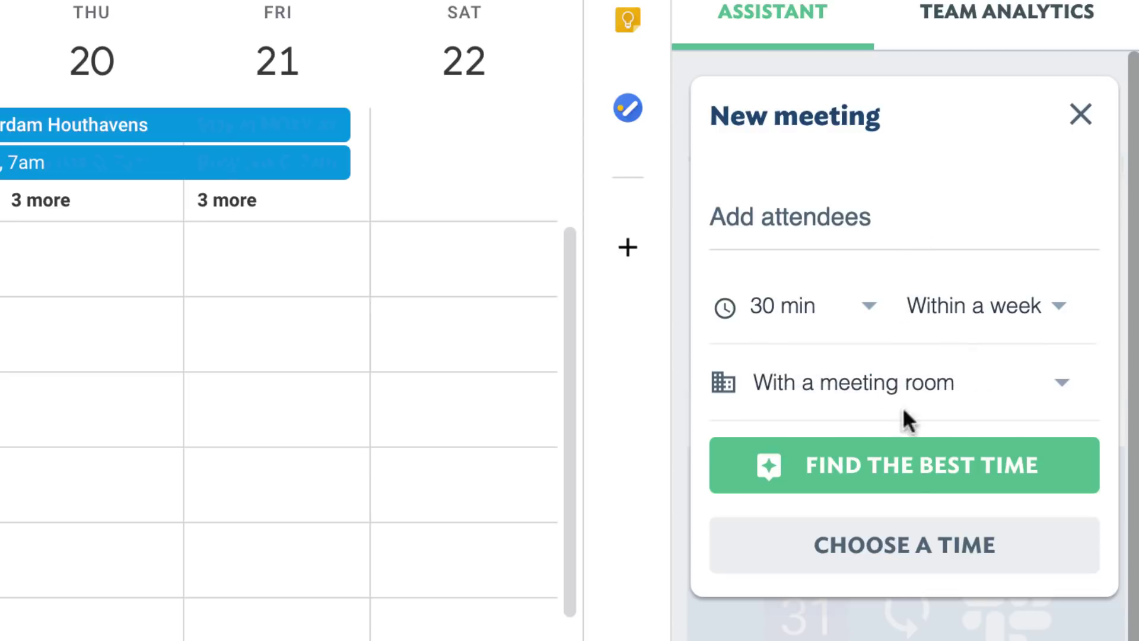
- Find the best time for the new meeting, review the suggested time, room and Autopilot options, and discard the draft
{"action": "left_click", "coordinate": [882, 471]}
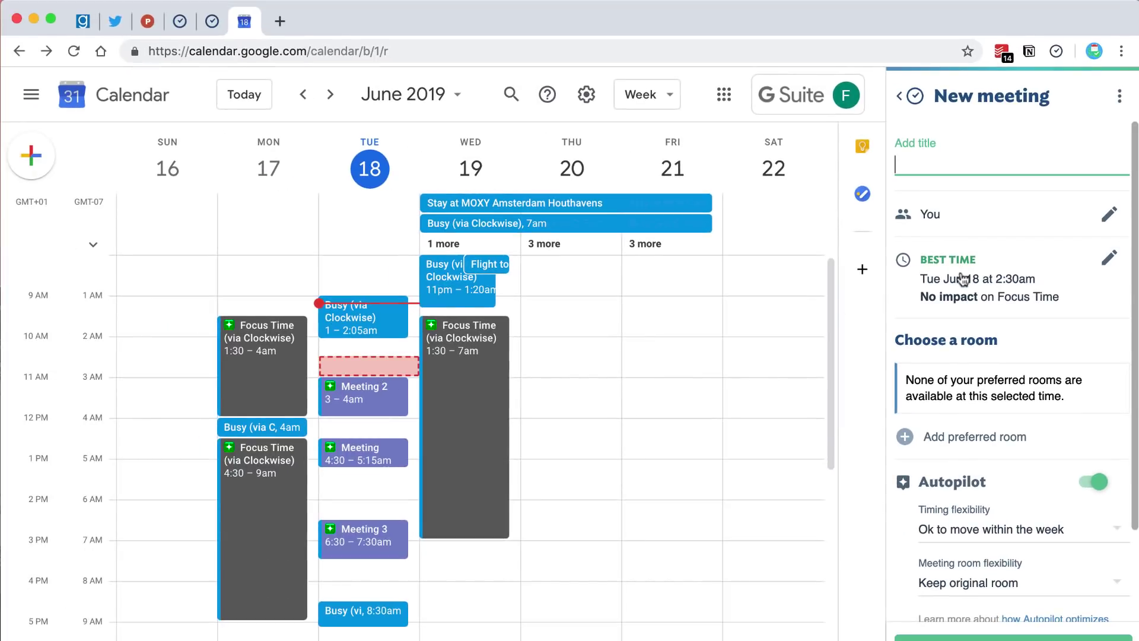
{"action": "scroll", "coordinate": [976, 392], "scroll_direction": "down", "scroll_amount": 3}
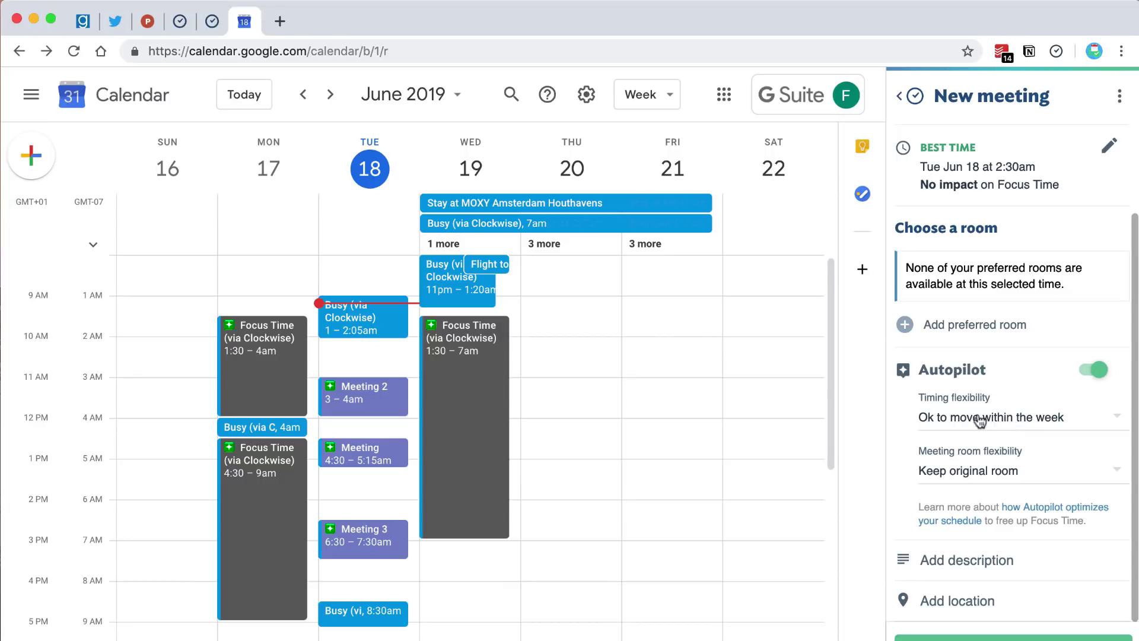
{"action": "scroll", "coordinate": [976, 409], "scroll_direction": "up", "scroll_amount": 3}
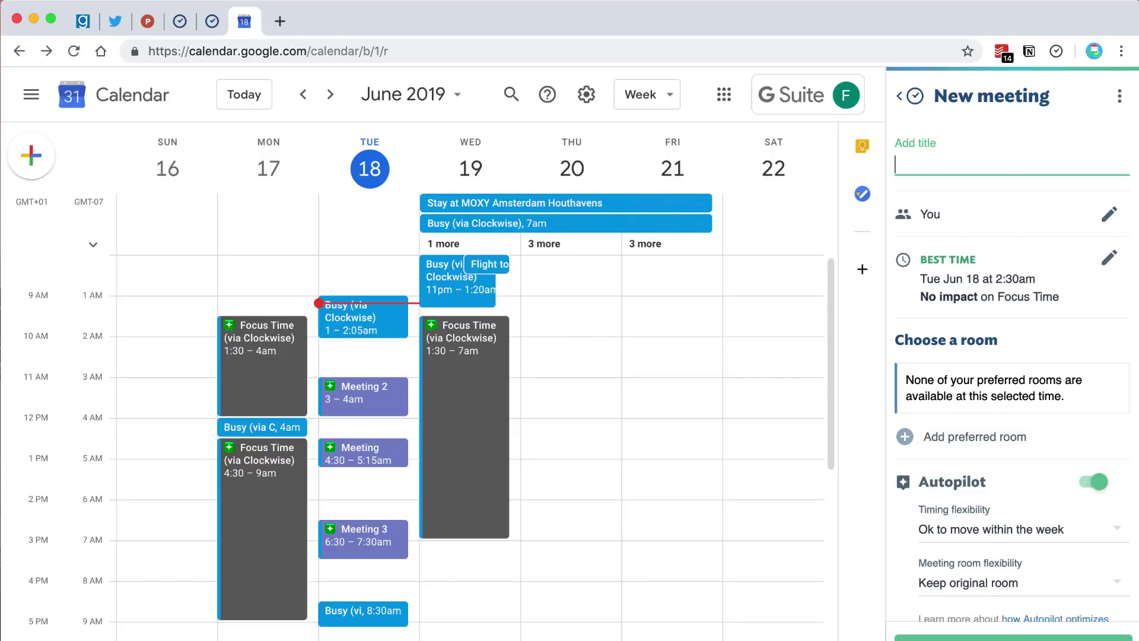
{"action": "left_click", "coordinate": [900, 96]}
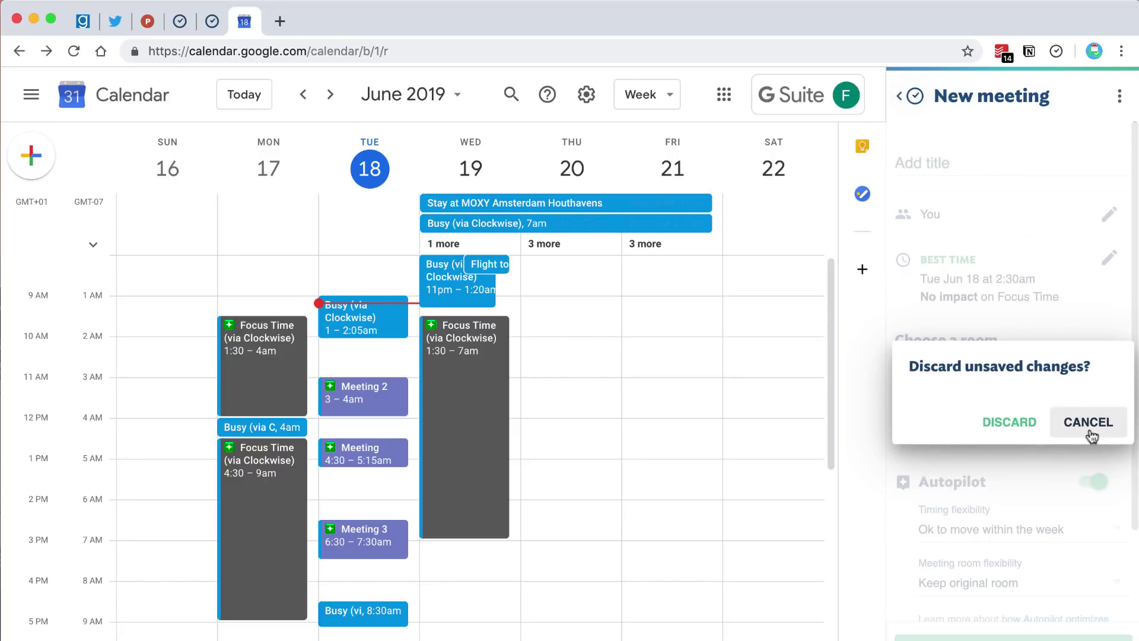
{"action": "left_click", "coordinate": [1039, 423]}
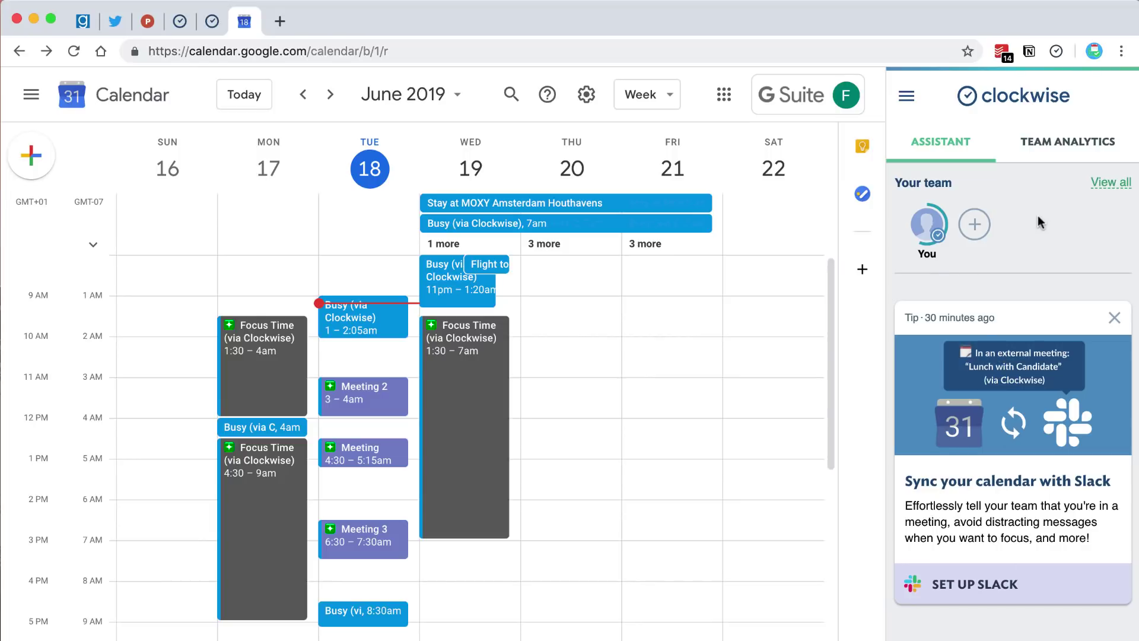
- Open the account holder's card in the team analytics and examine this week's time allocation
{"action": "left_click", "coordinate": [1050, 145]}
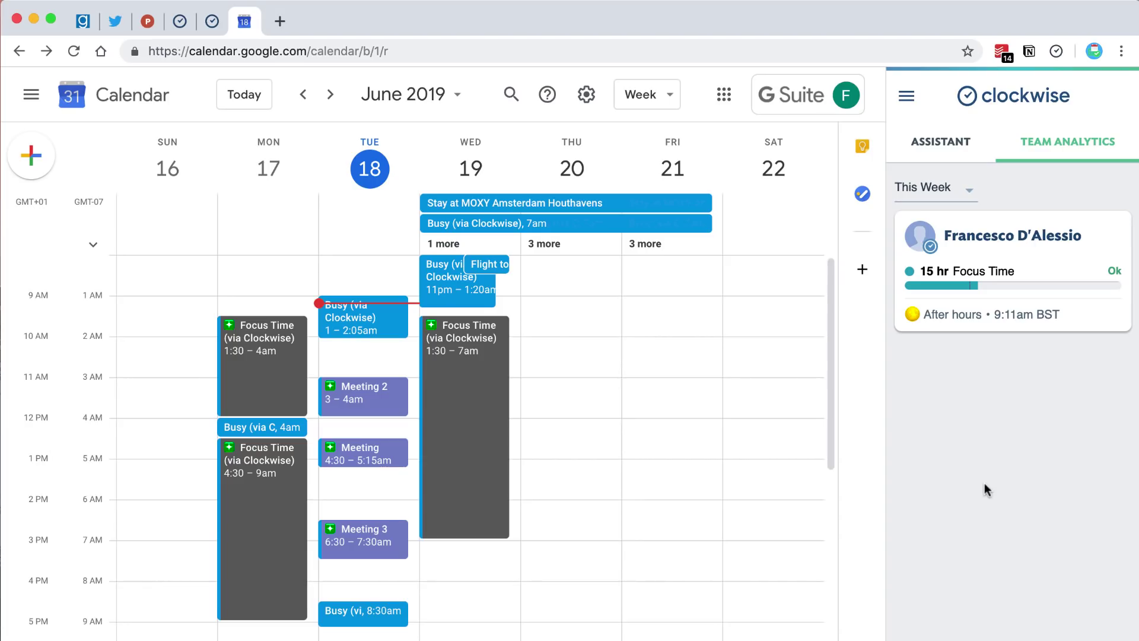
{"action": "left_click", "coordinate": [1039, 237]}
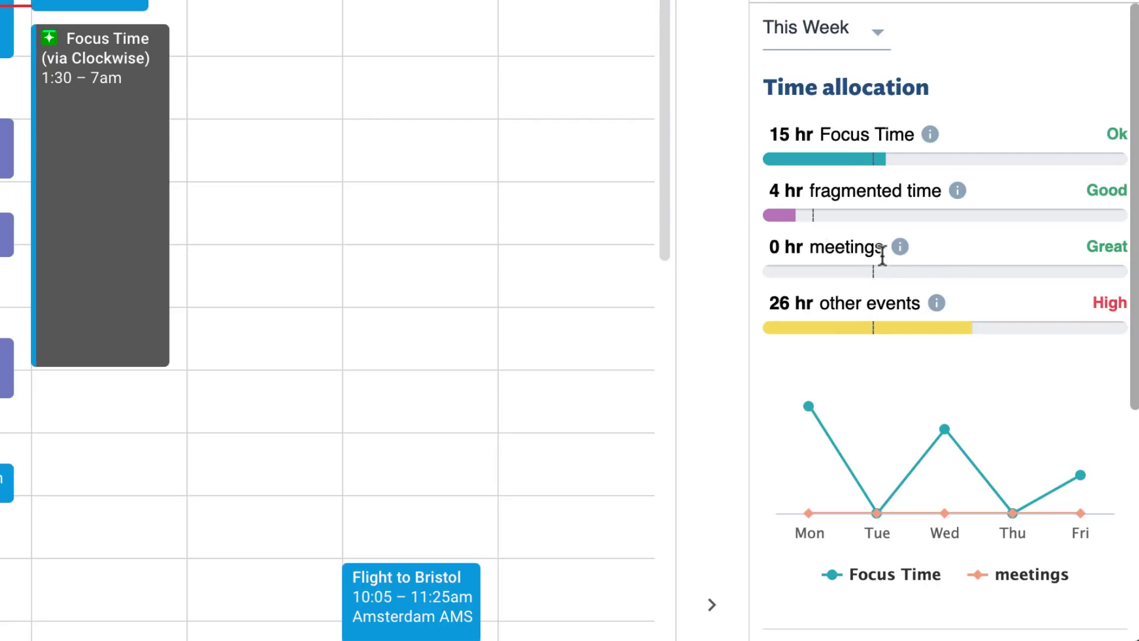
{"action": "mouse_move", "coordinate": [892, 252]}
{"action": "mouse_move", "coordinate": [933, 328]}
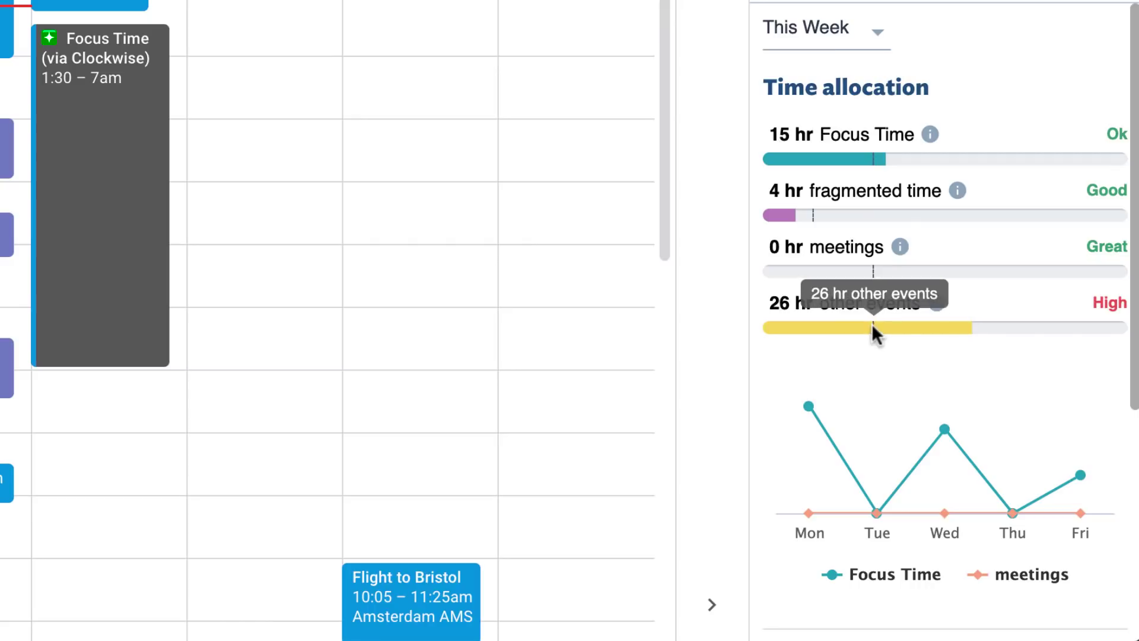
{"action": "scroll", "coordinate": [459, 345], "scroll_direction": "down", "scroll_amount": 2}
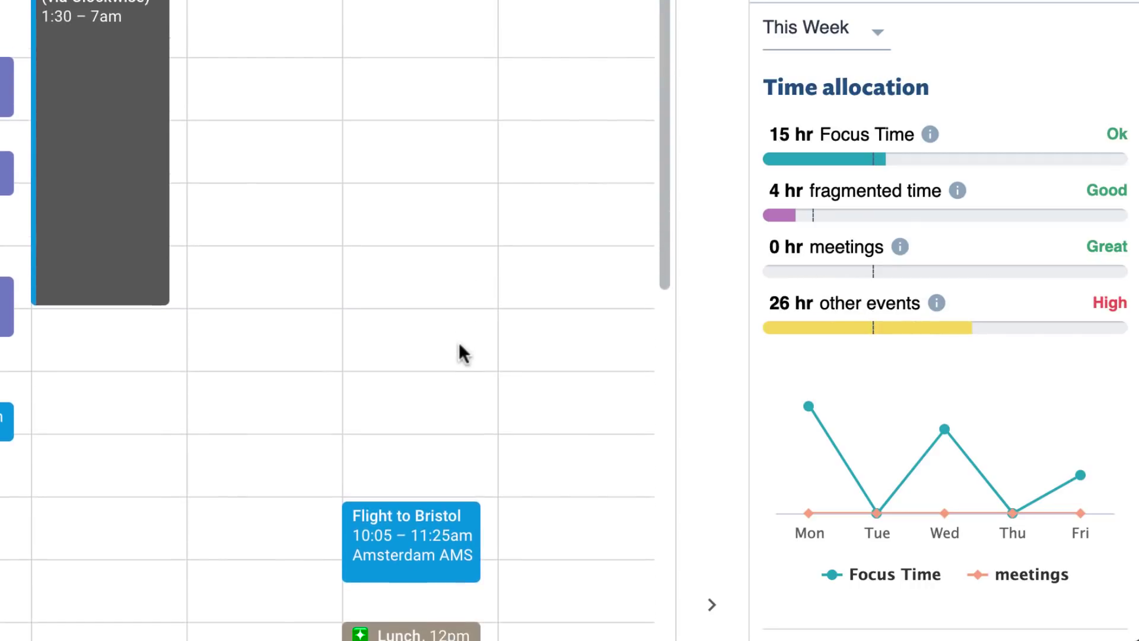
{"action": "scroll", "coordinate": [460, 345], "scroll_direction": "down", "scroll_amount": 2}
{"action": "scroll", "coordinate": [458, 349], "scroll_direction": "up", "scroll_amount": 3}
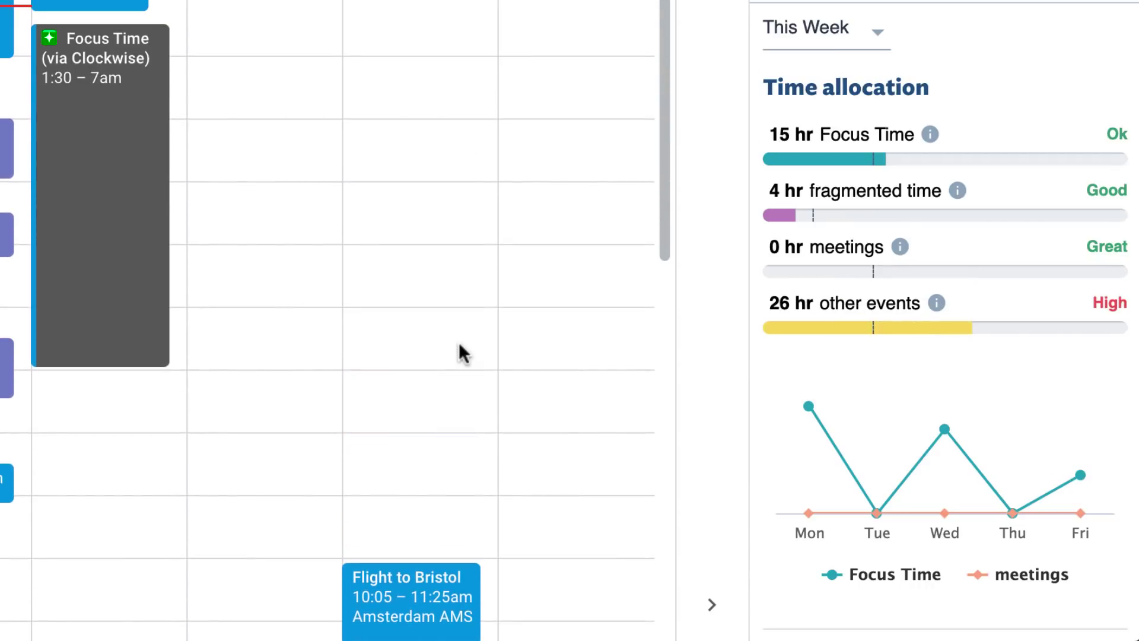
- Examine the daily Focus Time and meetings chart and return to the team analytics overview
{"action": "mouse_move", "coordinate": [816, 445]}
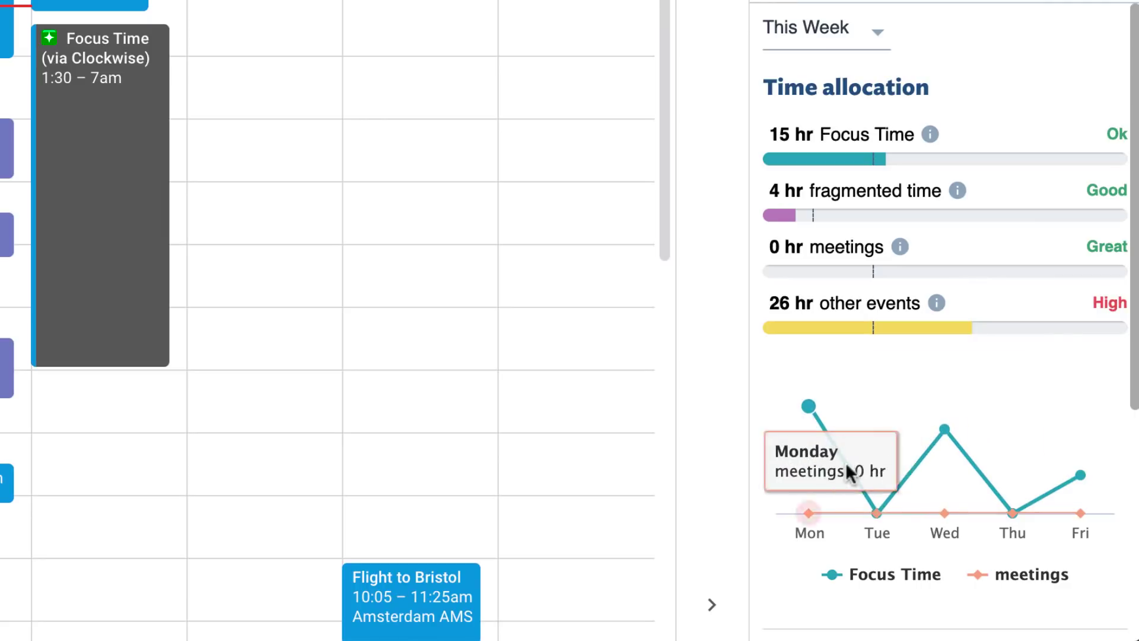
{"action": "mouse_move", "coordinate": [1003, 474]}
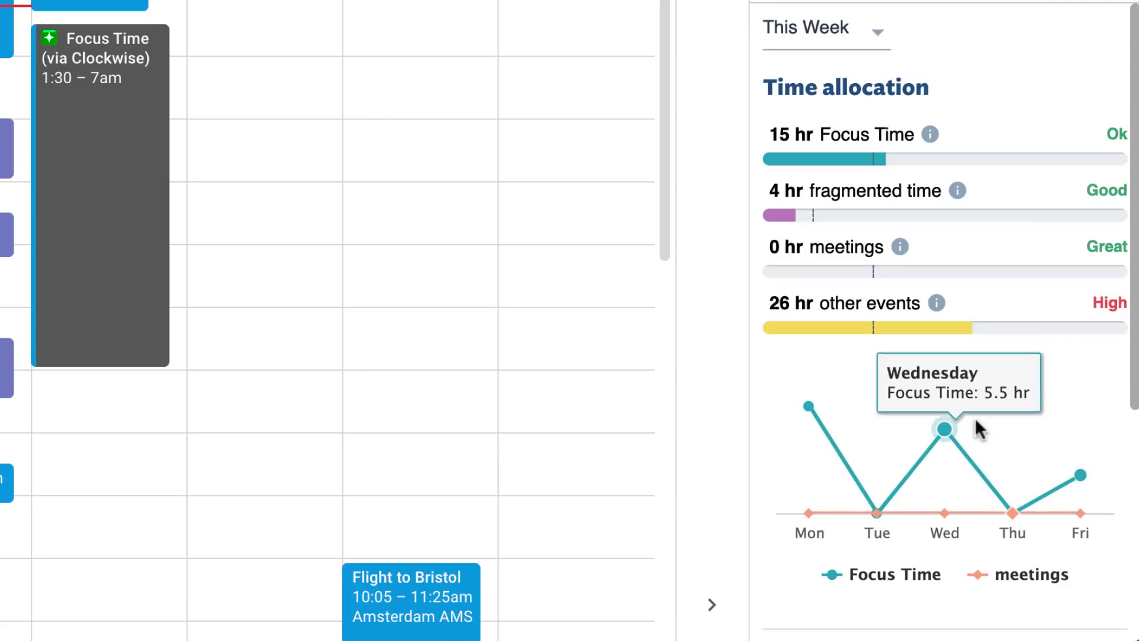
{"action": "mouse_move", "coordinate": [867, 397]}
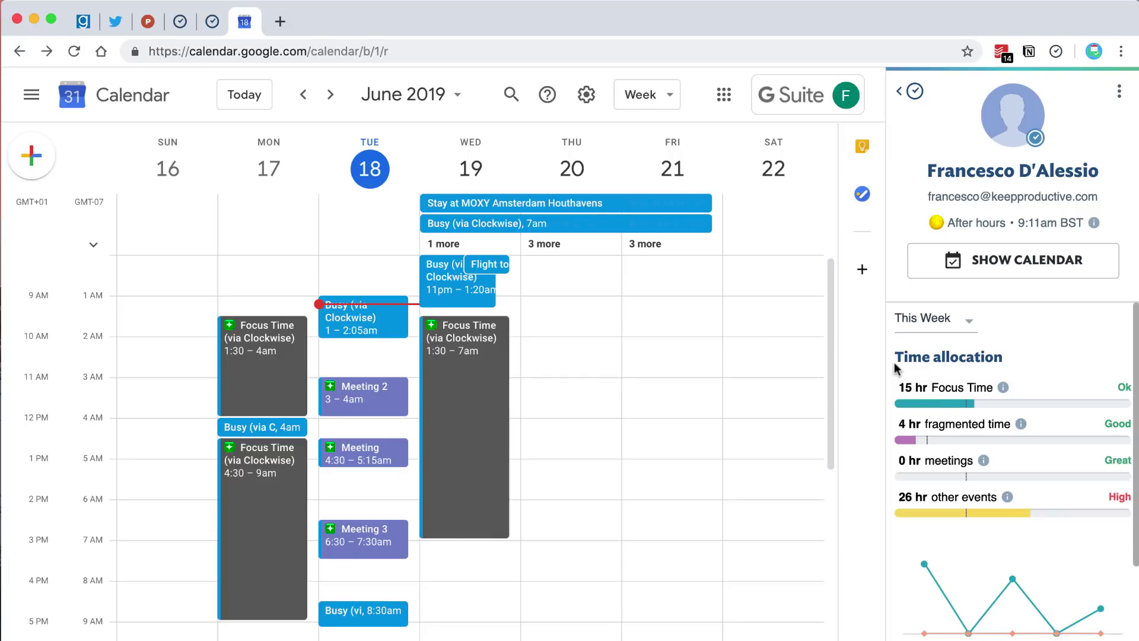
{"action": "left_click", "coordinate": [906, 90]}
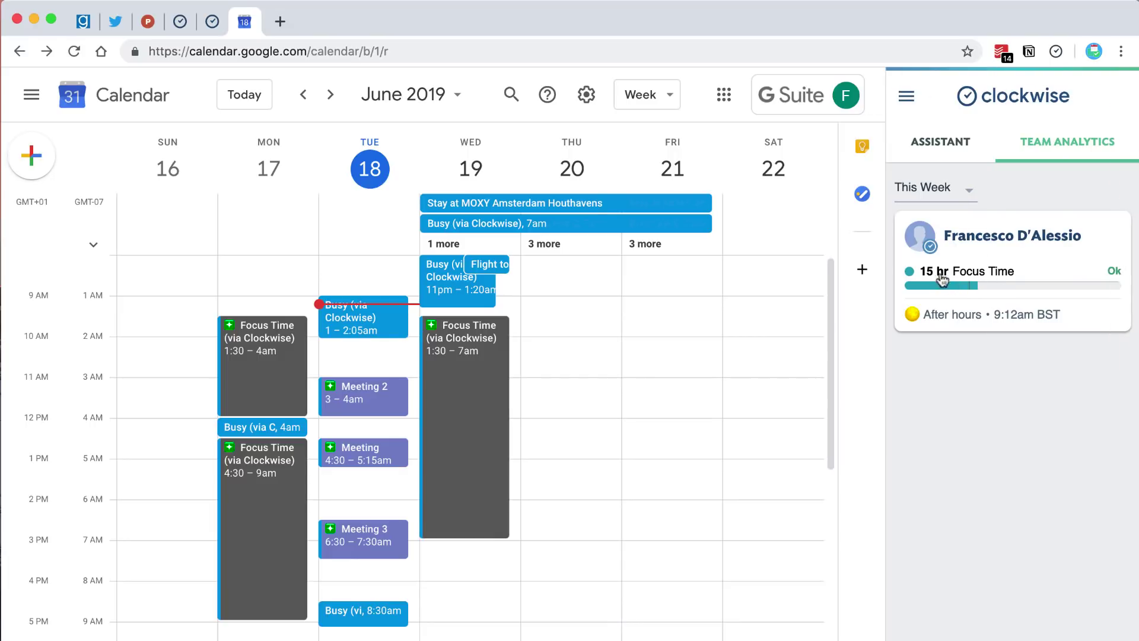
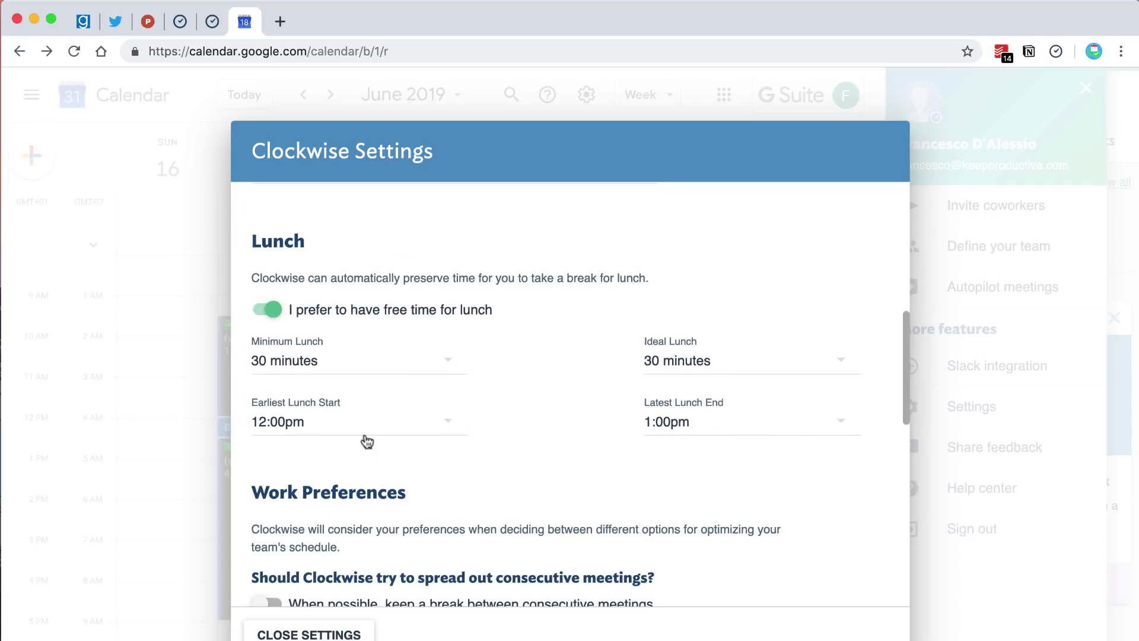
- Set the preferred open time on the calendar to Morning in Clockwise's Work Preferences
{"action": "scroll", "coordinate": [366, 437], "scroll_direction": "down", "scroll_amount": 4}
{"action": "scroll", "coordinate": [373, 425], "scroll_direction": "down", "scroll_amount": 2}
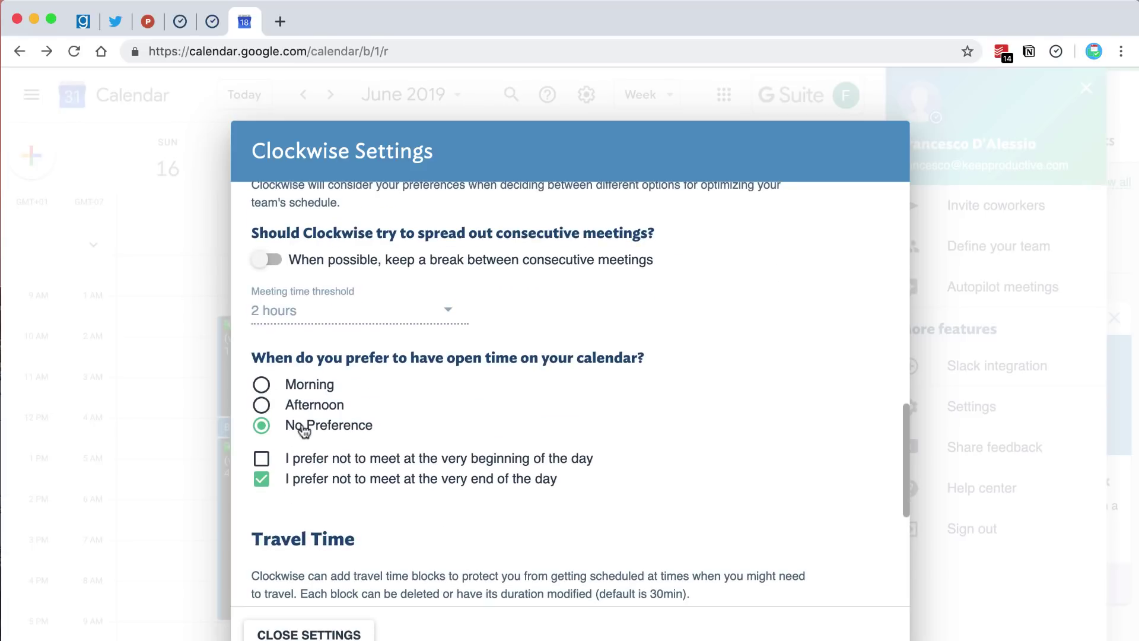
{"action": "left_click", "coordinate": [262, 387]}
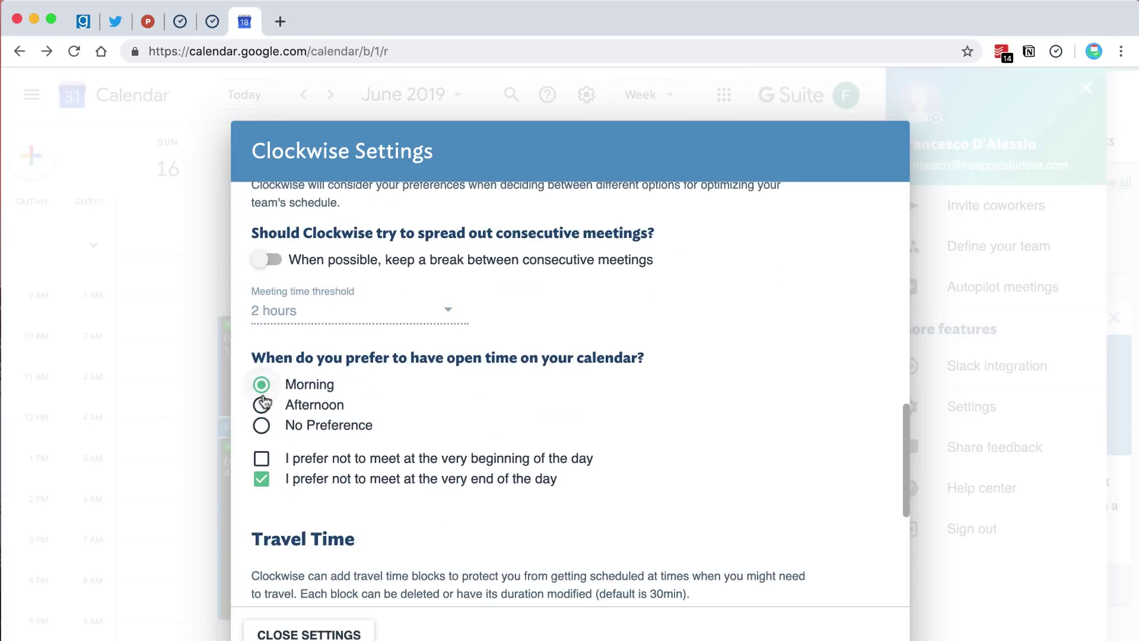
{"action": "left_click", "coordinate": [261, 405]}
{"action": "scroll", "coordinate": [344, 467], "scroll_direction": "down", "scroll_amount": 4}
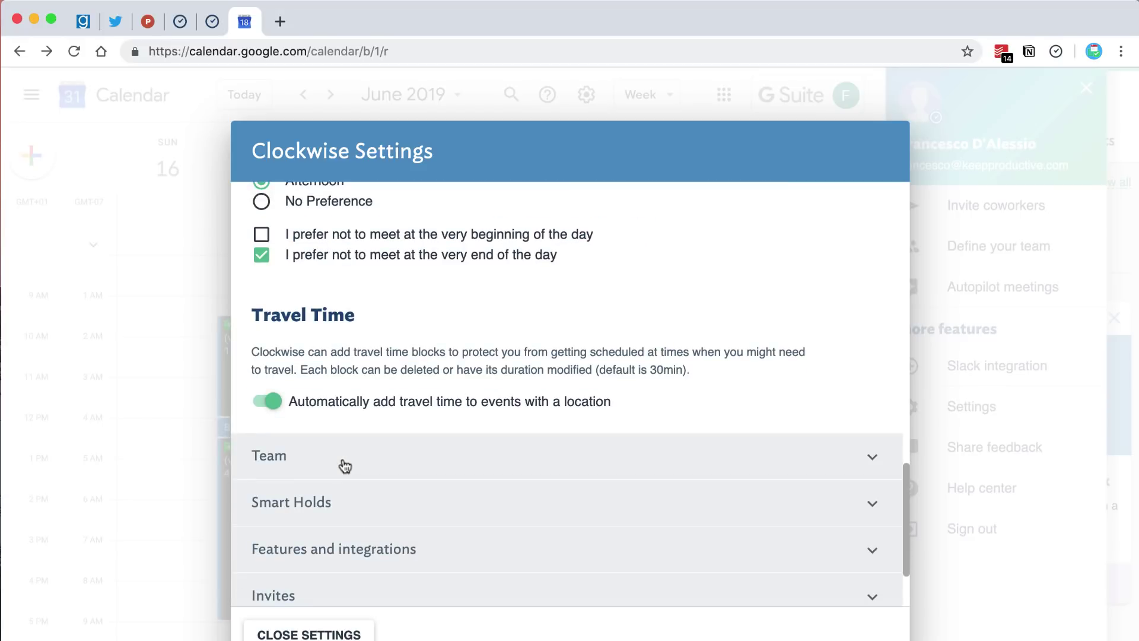
{"action": "scroll", "coordinate": [345, 466], "scroll_direction": "up", "scroll_amount": 3}
{"action": "left_click", "coordinate": [262, 268]}
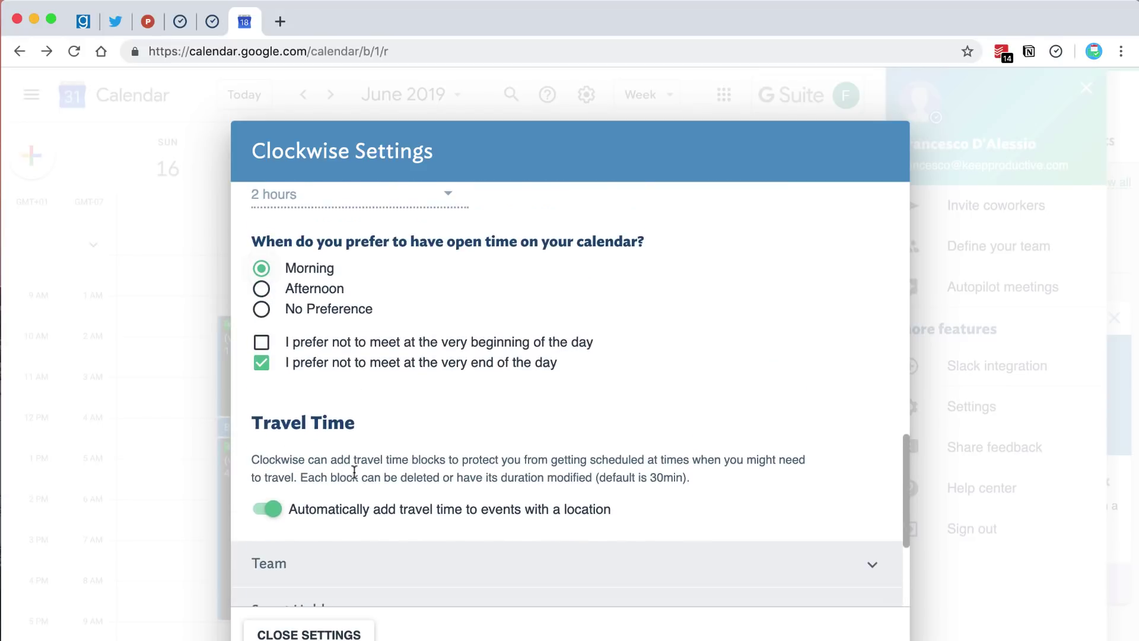
- Examine the Smart Holds settings for Focus Time, Lunch and Travel Time
{"action": "scroll", "coordinate": [353, 473], "scroll_direction": "down", "scroll_amount": 4}
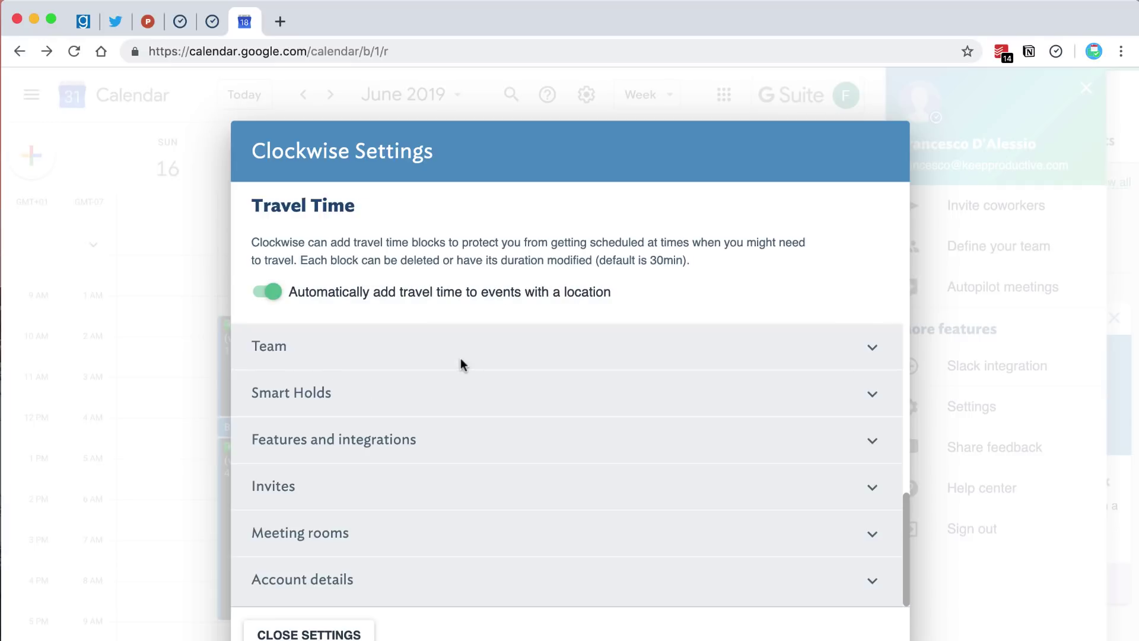
{"action": "left_click", "coordinate": [460, 360]}
{"action": "left_click", "coordinate": [425, 412]}
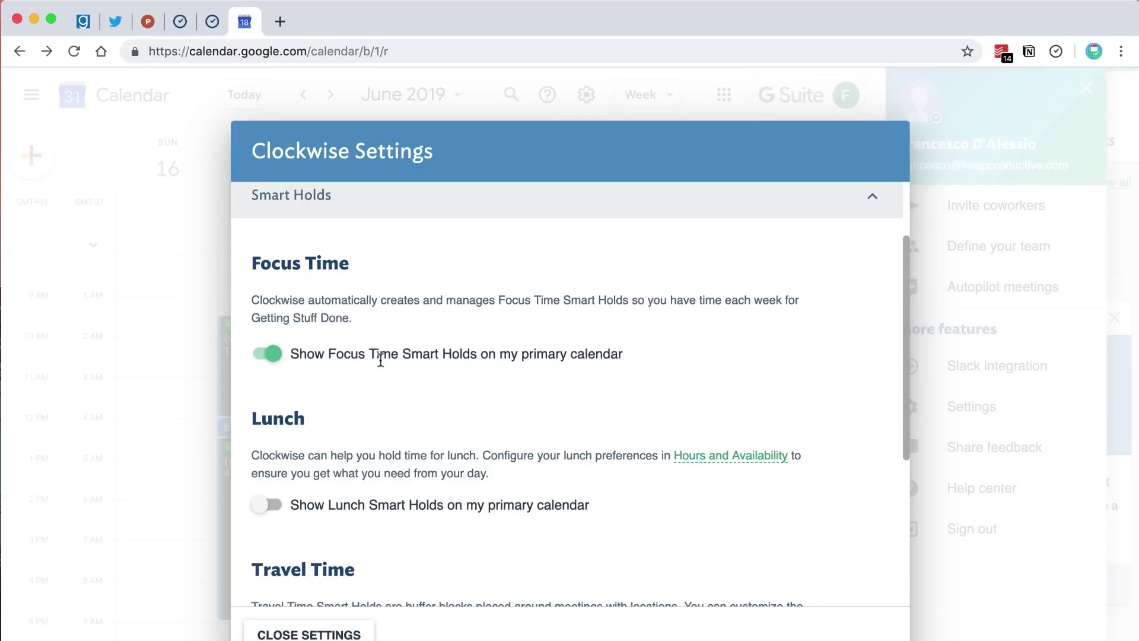
{"action": "scroll", "coordinate": [364, 388], "scroll_direction": "down", "scroll_amount": 3}
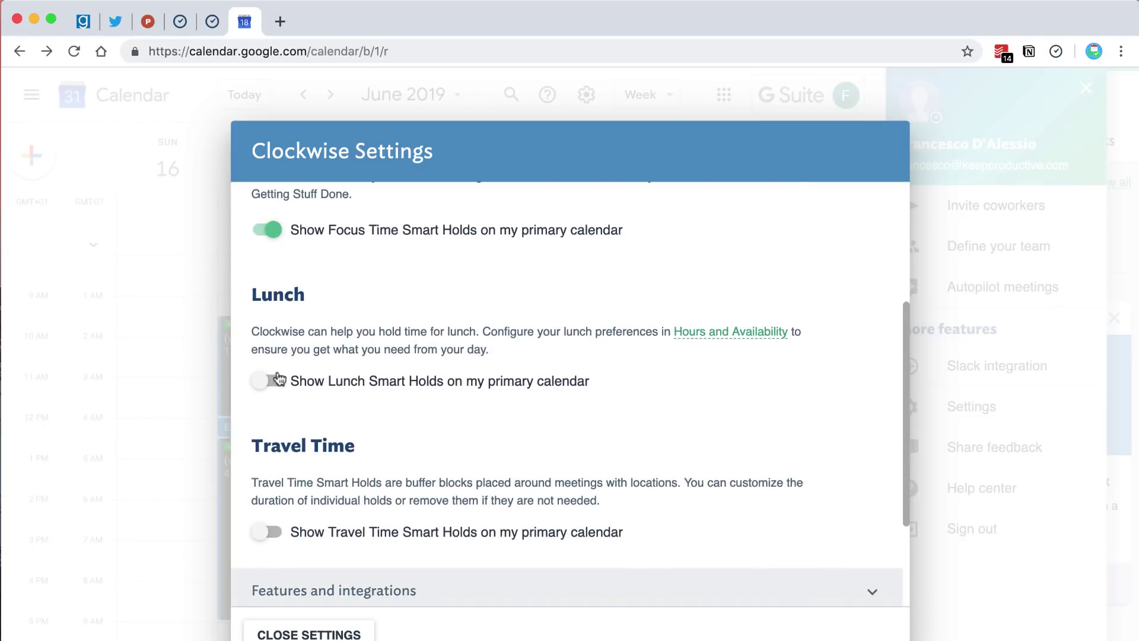
{"action": "scroll", "coordinate": [301, 432], "scroll_direction": "down", "scroll_amount": 2}
{"action": "scroll", "coordinate": [297, 463], "scroll_direction": "down", "scroll_amount": 2}
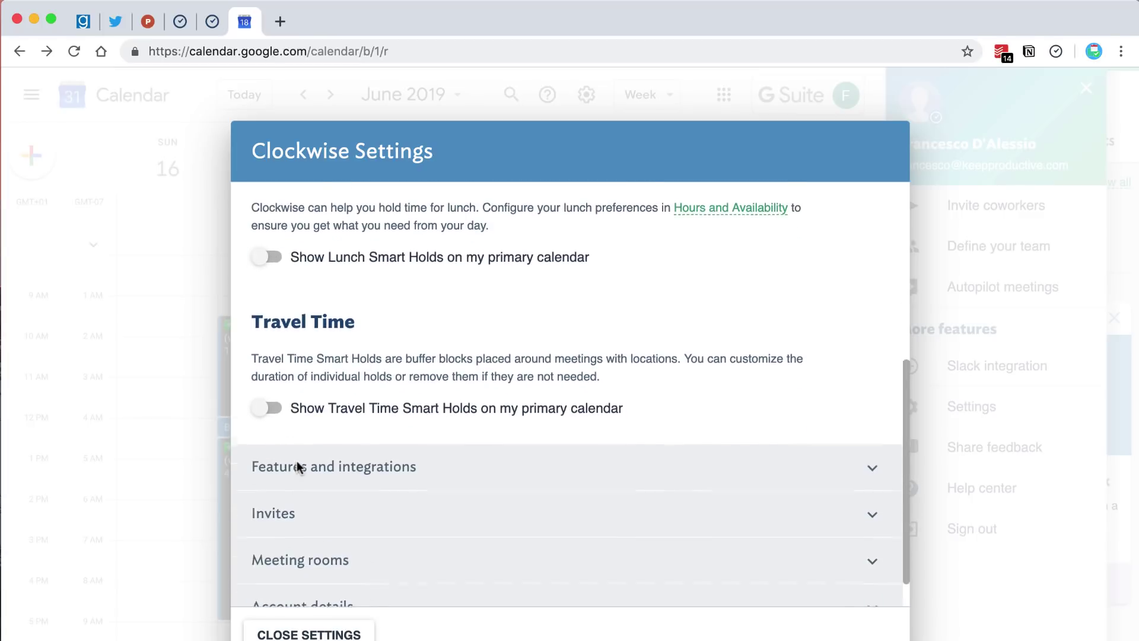
- Examine the features and integrations settings, including calendar sync, Slack and event coloring, and close the settings and side menu
{"action": "left_click", "coordinate": [313, 450]}
{"action": "scroll", "coordinate": [317, 453], "scroll_direction": "up", "scroll_amount": 3}
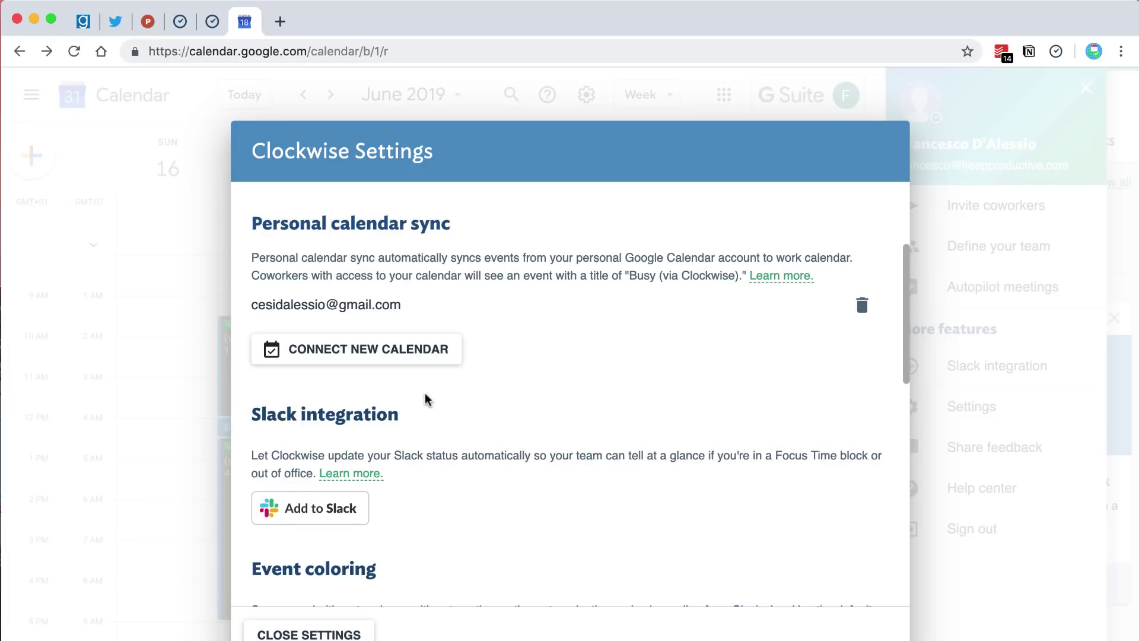
{"action": "scroll", "coordinate": [427, 399], "scroll_direction": "down", "scroll_amount": 2}
{"action": "scroll", "coordinate": [384, 396], "scroll_direction": "down", "scroll_amount": 5}
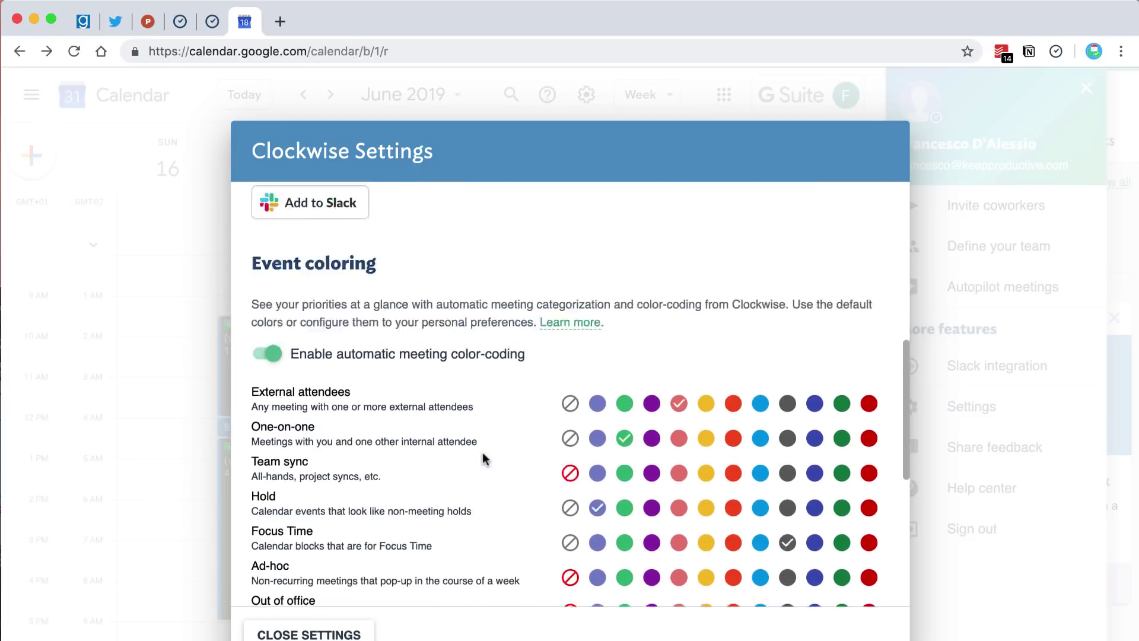
{"action": "scroll", "coordinate": [482, 452], "scroll_direction": "down", "scroll_amount": 5}
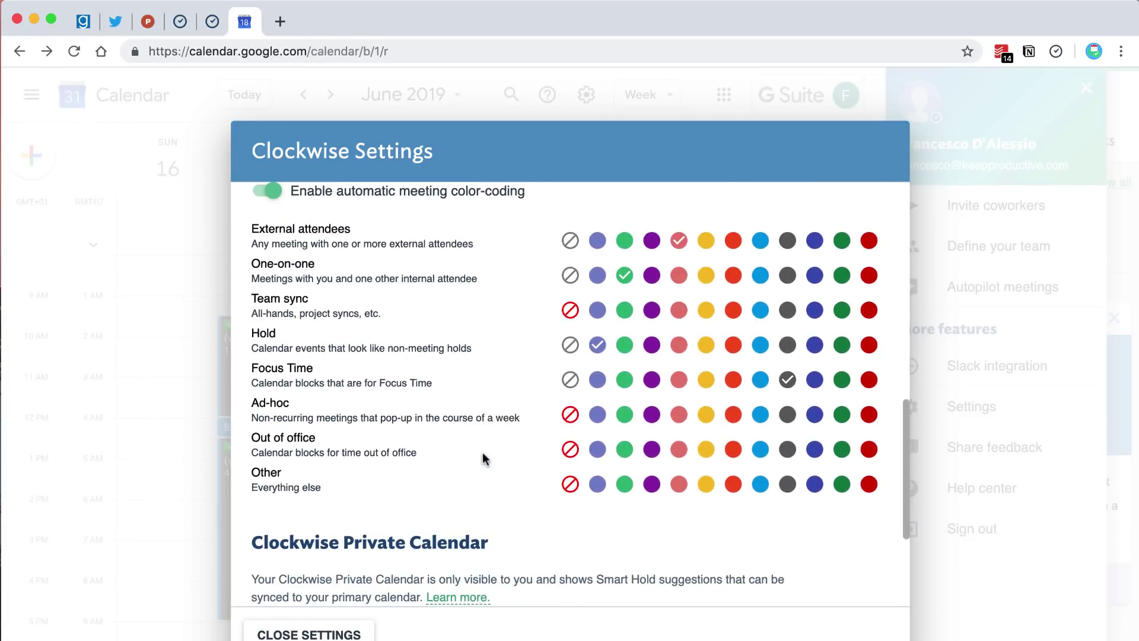
{"action": "scroll", "coordinate": [482, 452], "scroll_direction": "down", "scroll_amount": 1}
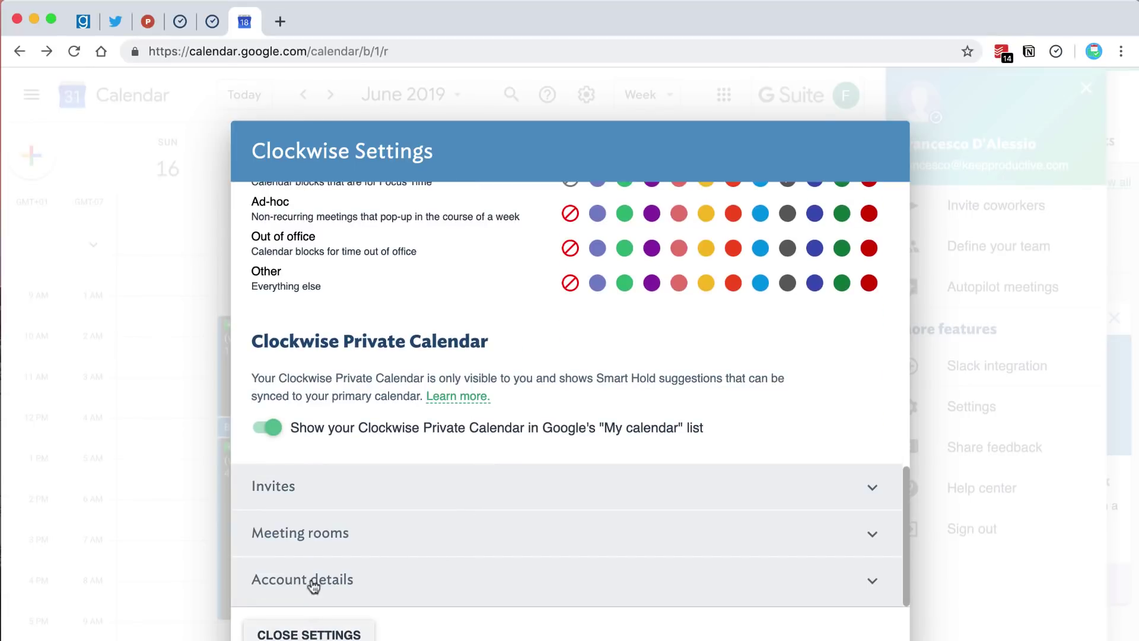
{"action": "left_click", "coordinate": [323, 633]}
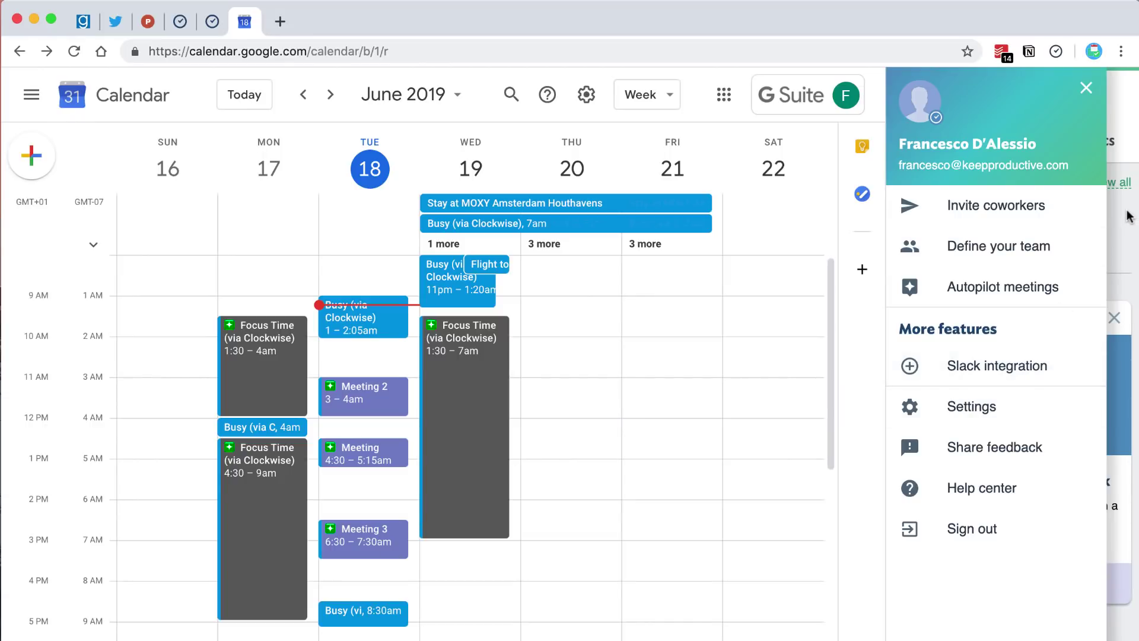
{"action": "left_click", "coordinate": [1086, 87]}
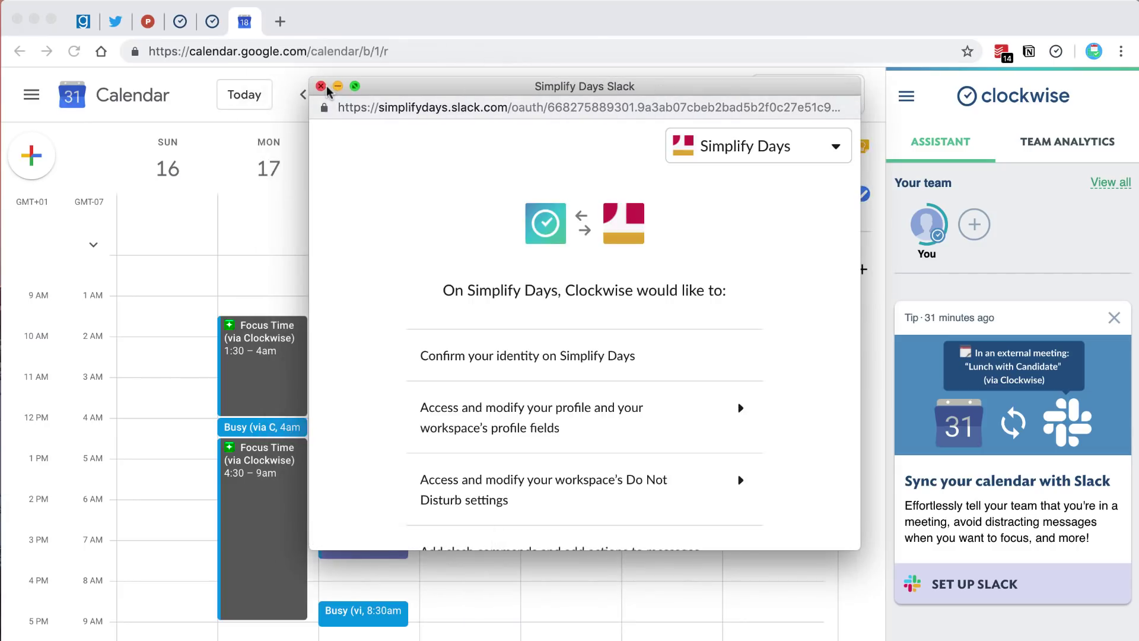
- Dismiss the Slack authorization window and examine each Slack sync feature on the Clockwise website, including Do Not Disturb and the daily forecast
{"action": "left_click", "coordinate": [321, 87]}
{"action": "left_click", "coordinate": [212, 21]}
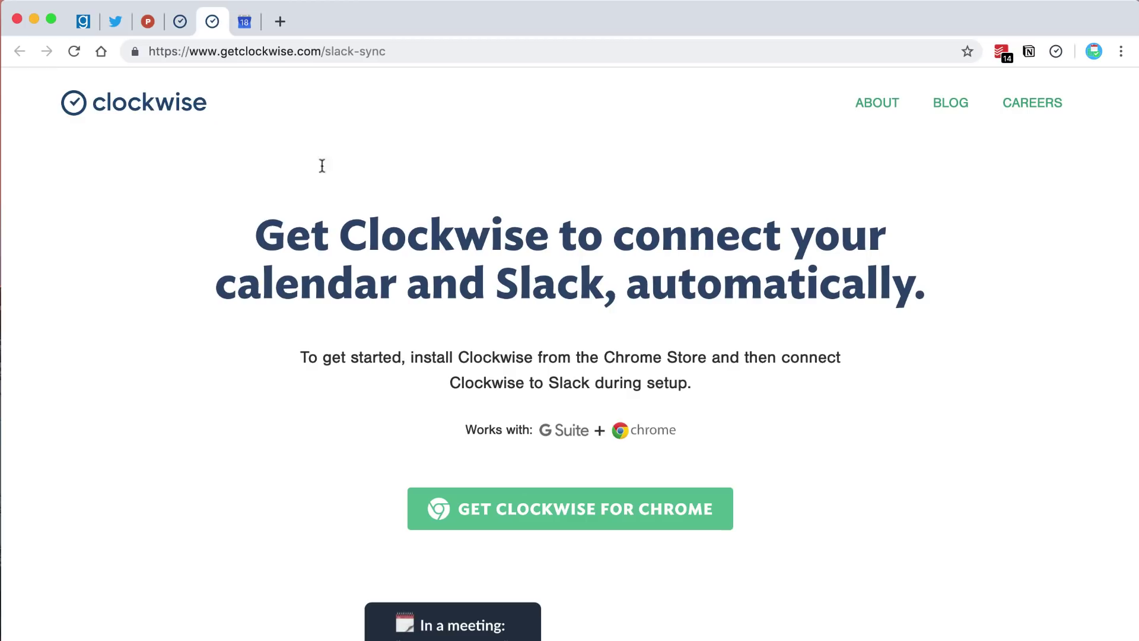
{"action": "scroll", "coordinate": [435, 300], "scroll_direction": "down", "scroll_amount": 1}
{"action": "scroll", "coordinate": [435, 300], "scroll_direction": "down", "scroll_amount": 15}
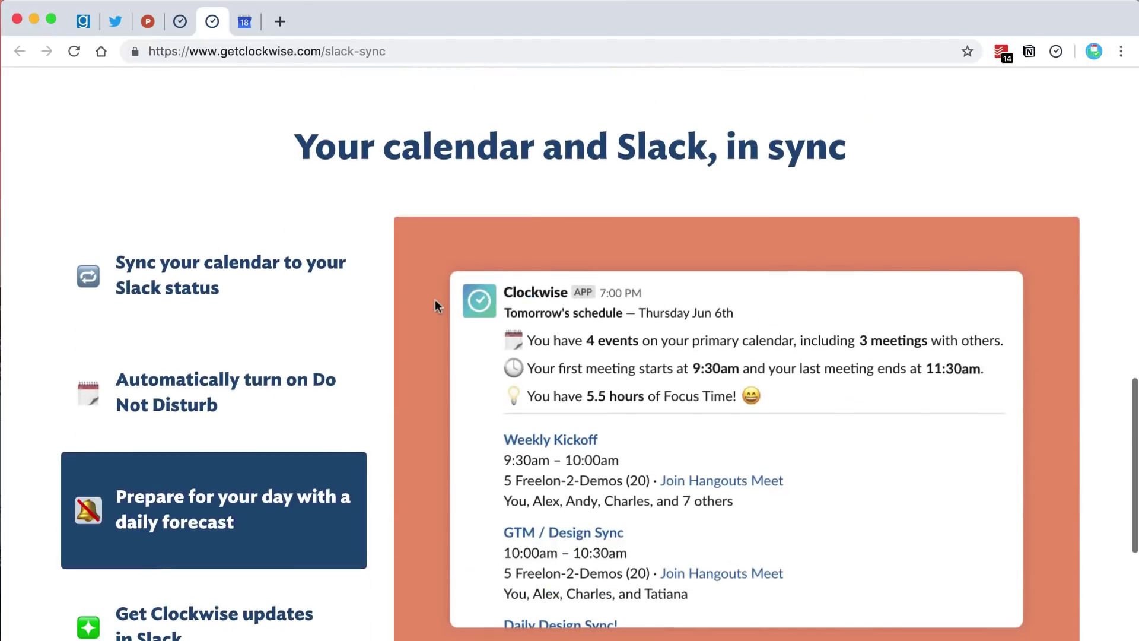
{"action": "left_click", "coordinate": [265, 247]}
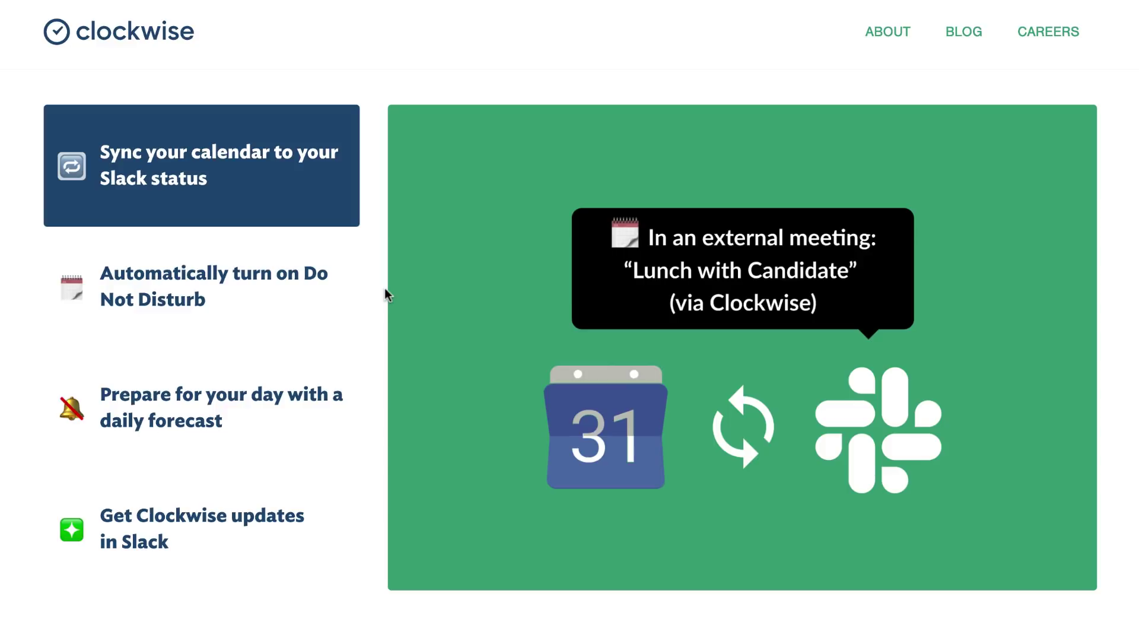
{"action": "left_click", "coordinate": [245, 274]}
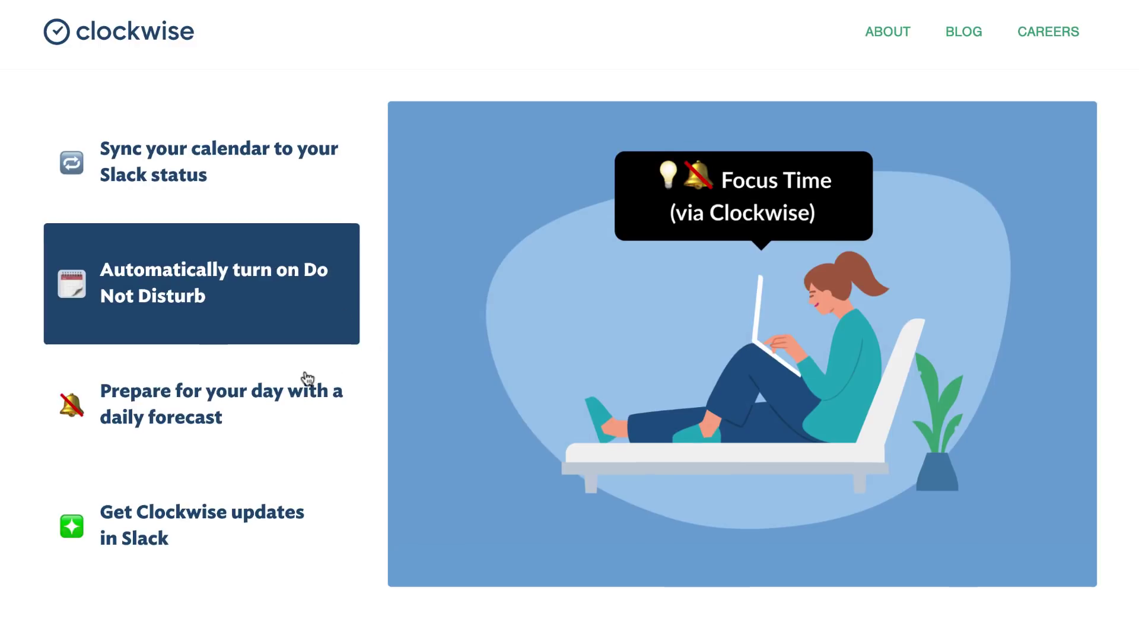
{"action": "scroll", "coordinate": [305, 380], "scroll_direction": "down", "scroll_amount": 1}
{"action": "left_click", "coordinate": [270, 346]}
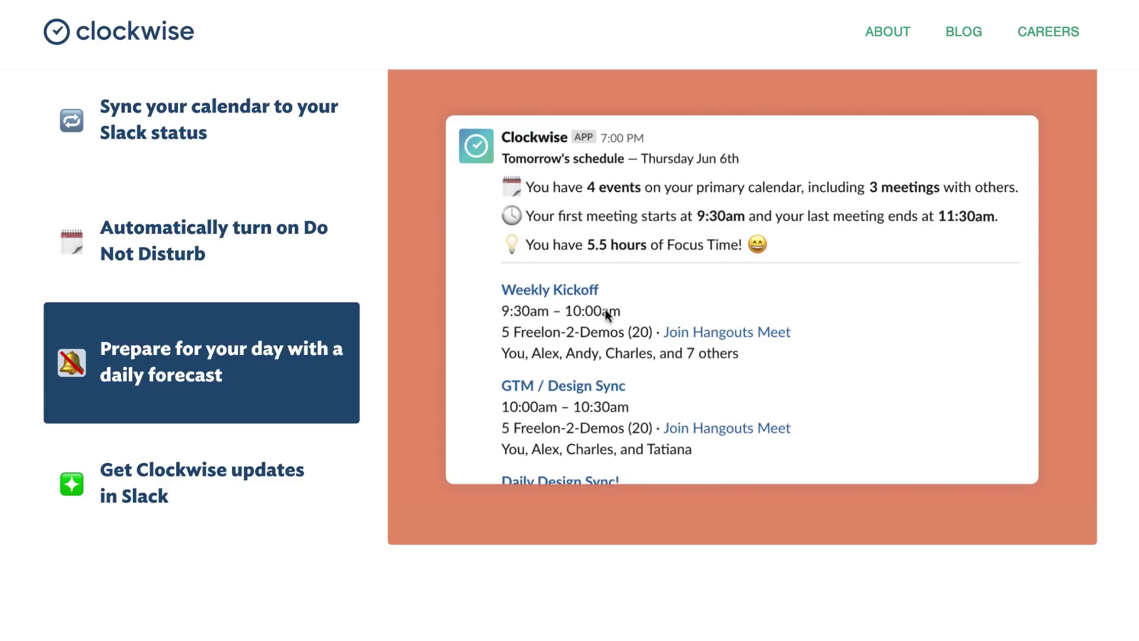
{"action": "left_click", "coordinate": [236, 473]}
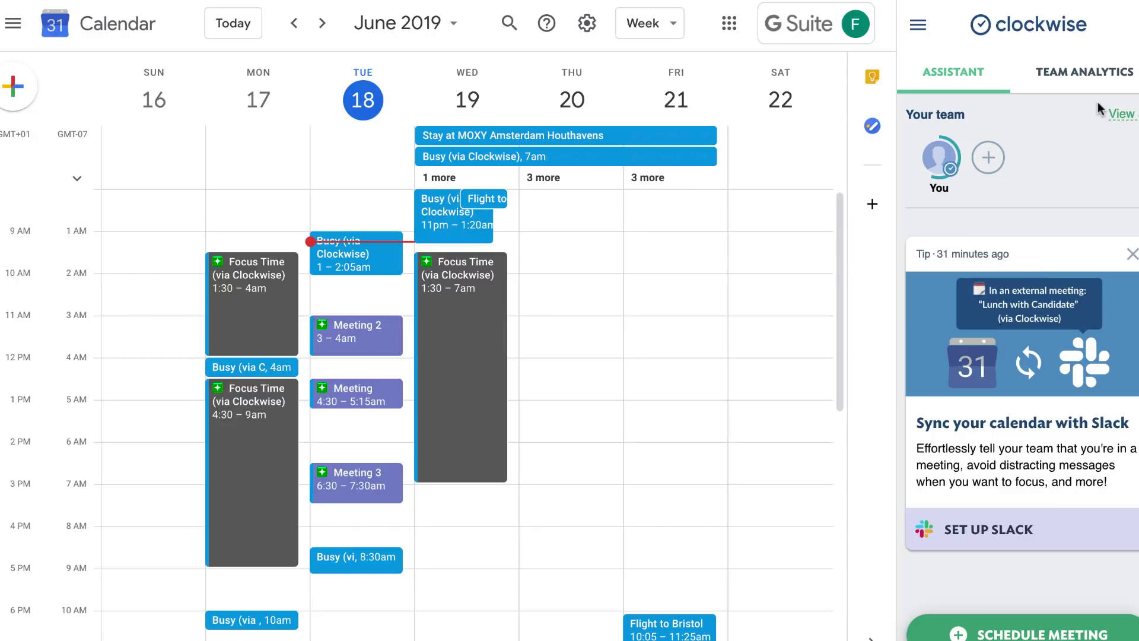
- Check the previous week, return to the current one, and dismiss the tip about syncing the calendar with Slack
{"action": "scroll", "coordinate": [762, 292], "scroll_direction": "down", "scroll_amount": 3}
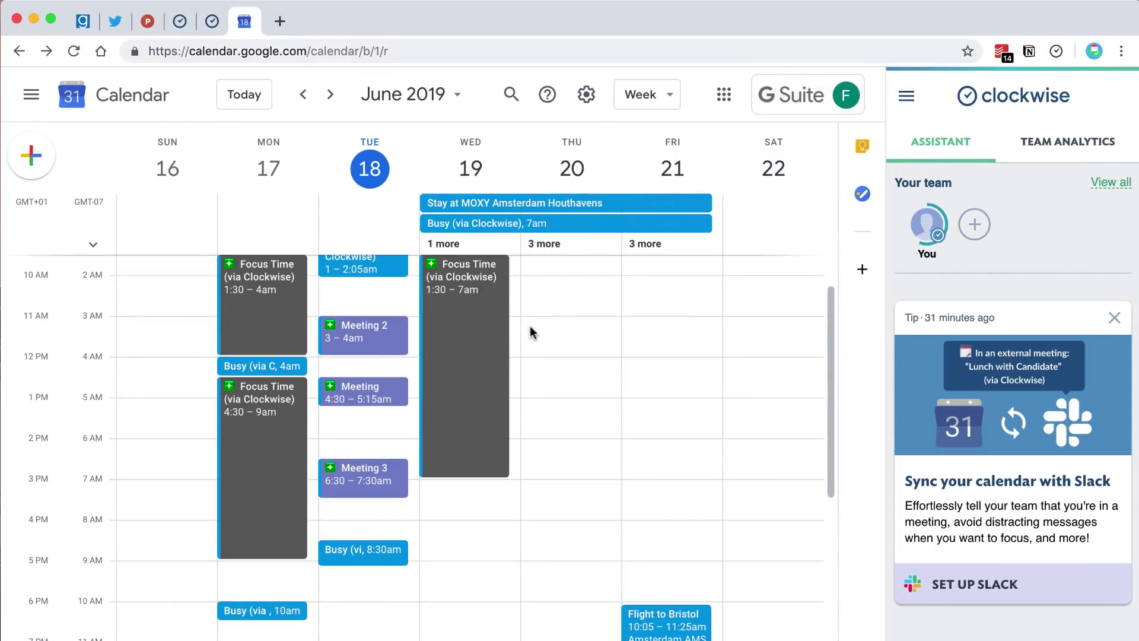
{"action": "scroll", "coordinate": [598, 451], "scroll_direction": "up", "scroll_amount": 2}
{"action": "scroll", "coordinate": [598, 451], "scroll_direction": "down", "scroll_amount": 1}
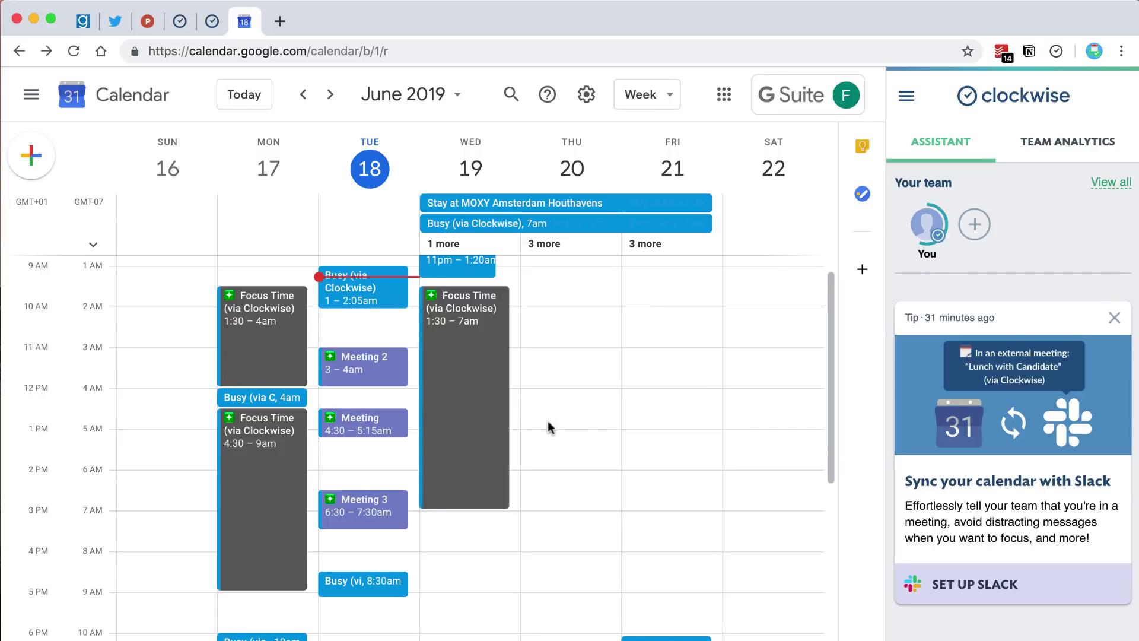
{"action": "left_click", "coordinate": [304, 95]}
{"action": "key", "text": "t"}
{"action": "left_click", "coordinate": [1114, 318]}
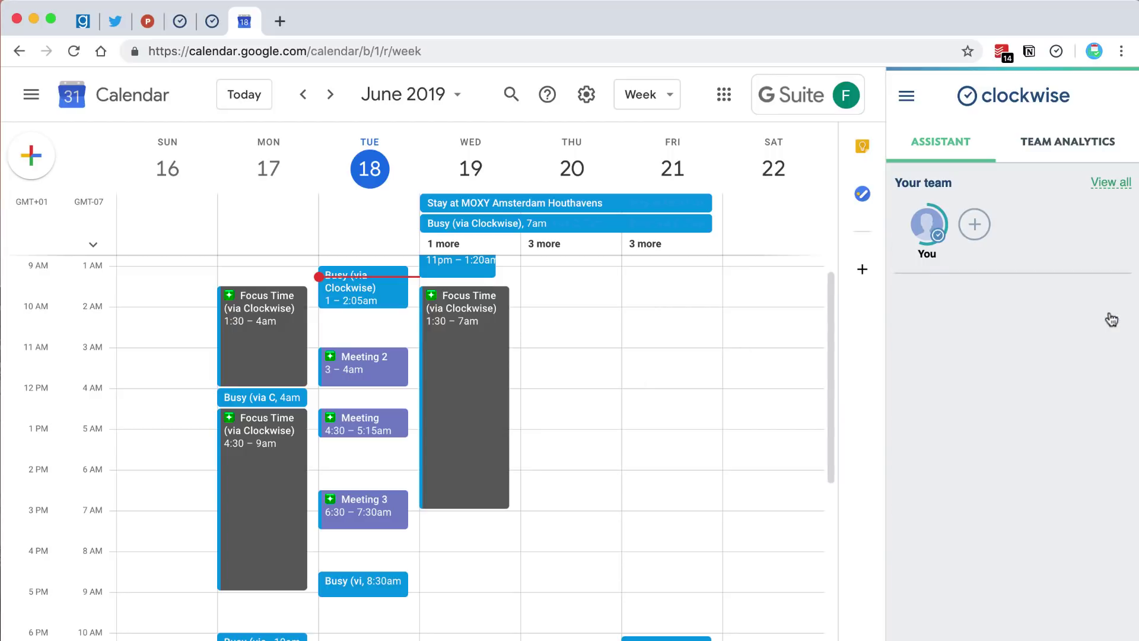
{"action": "scroll", "coordinate": [623, 375], "scroll_direction": "up", "scroll_amount": 1}
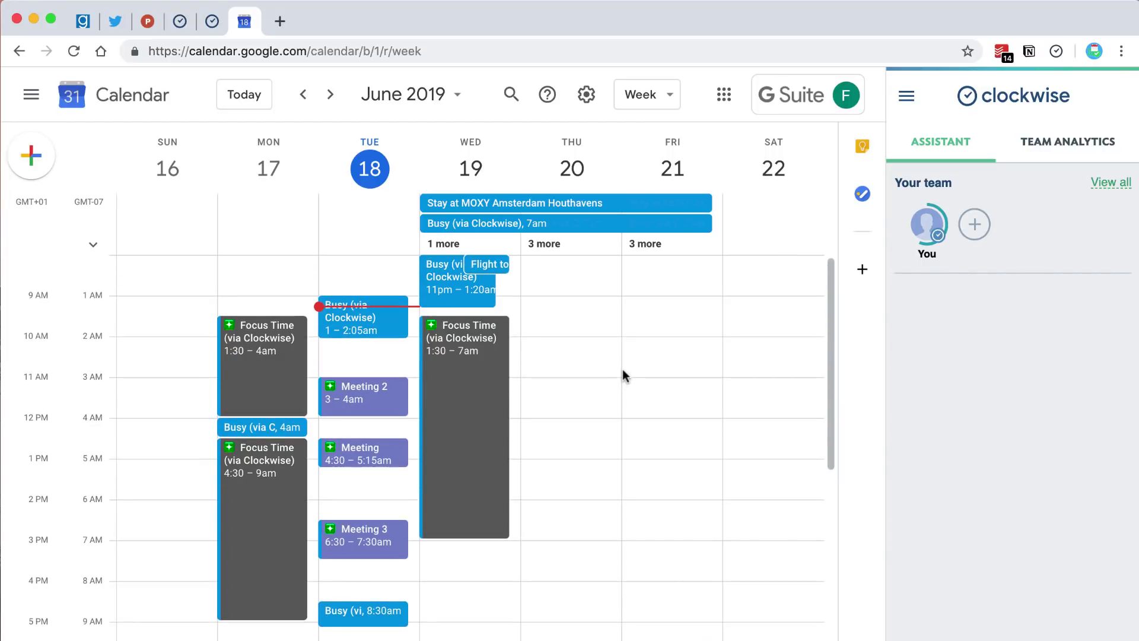